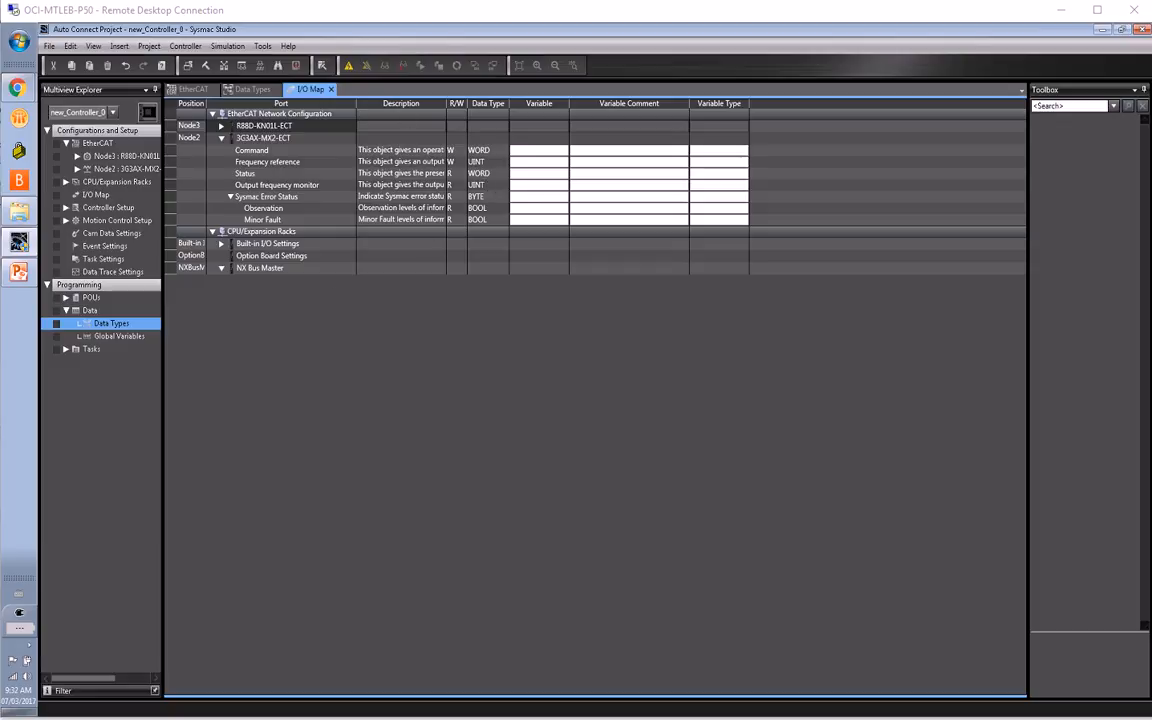
- View the EtherCAT network diagram in PowerPoint and examine the Command bit table in the I574-E1 manual in Chrome
left_click(18, 271)
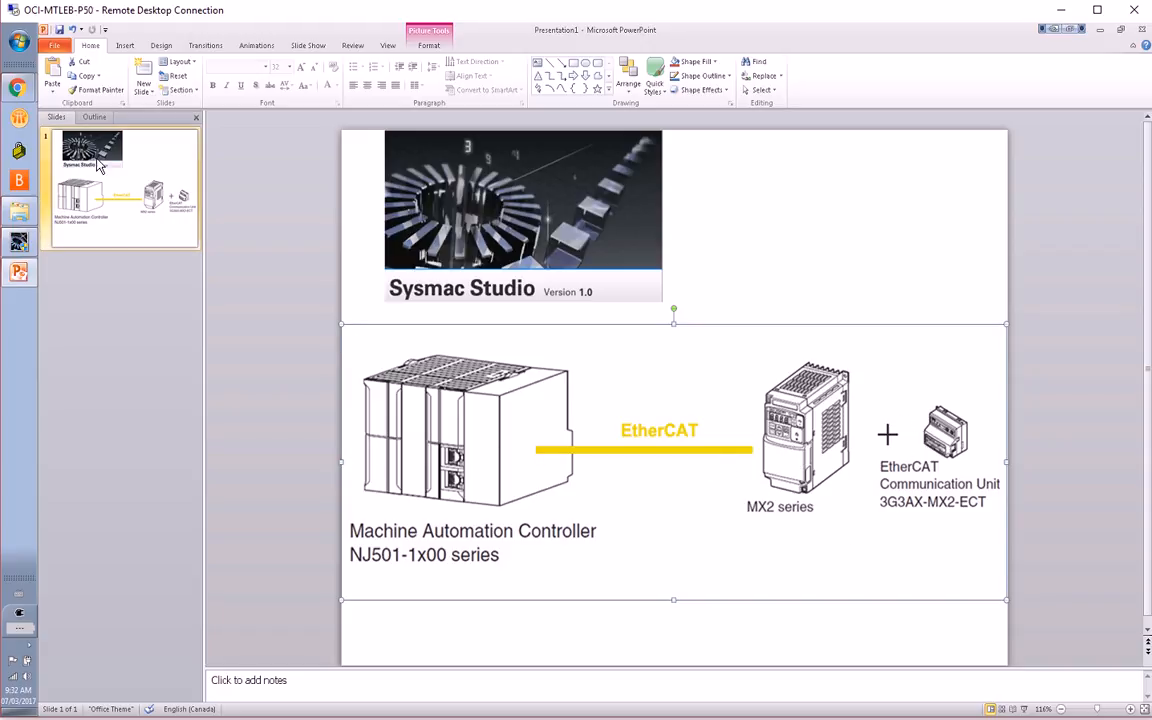
mouse_move(22, 87)
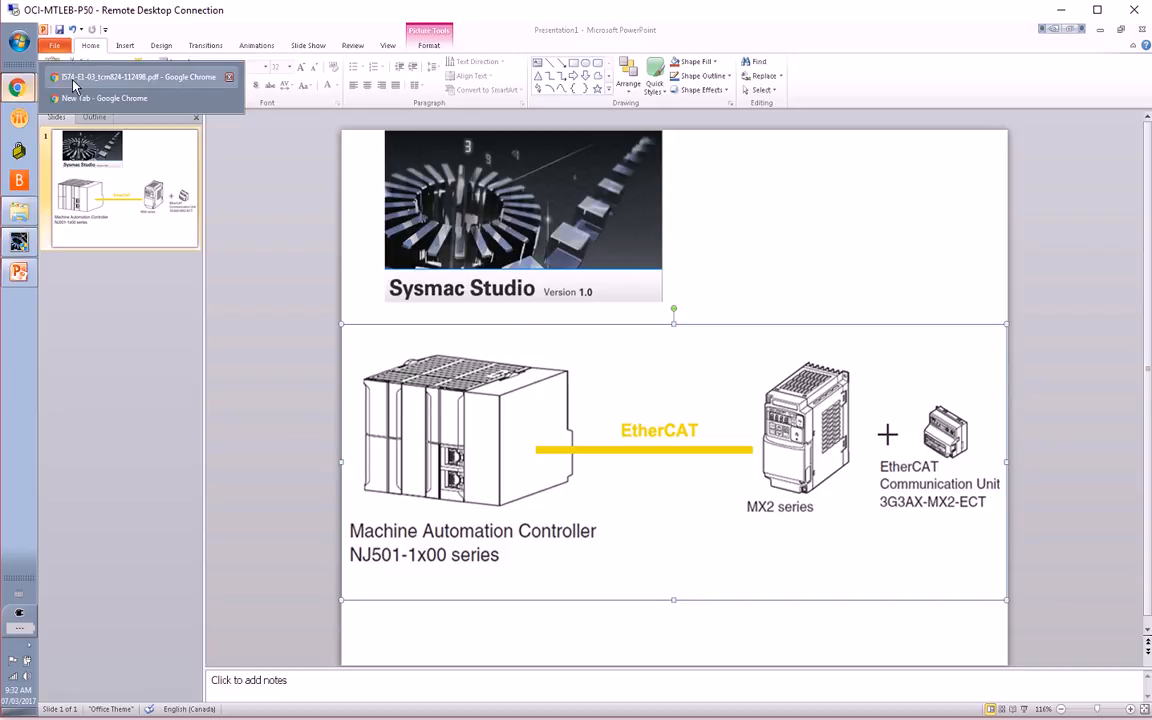
left_click(68, 79)
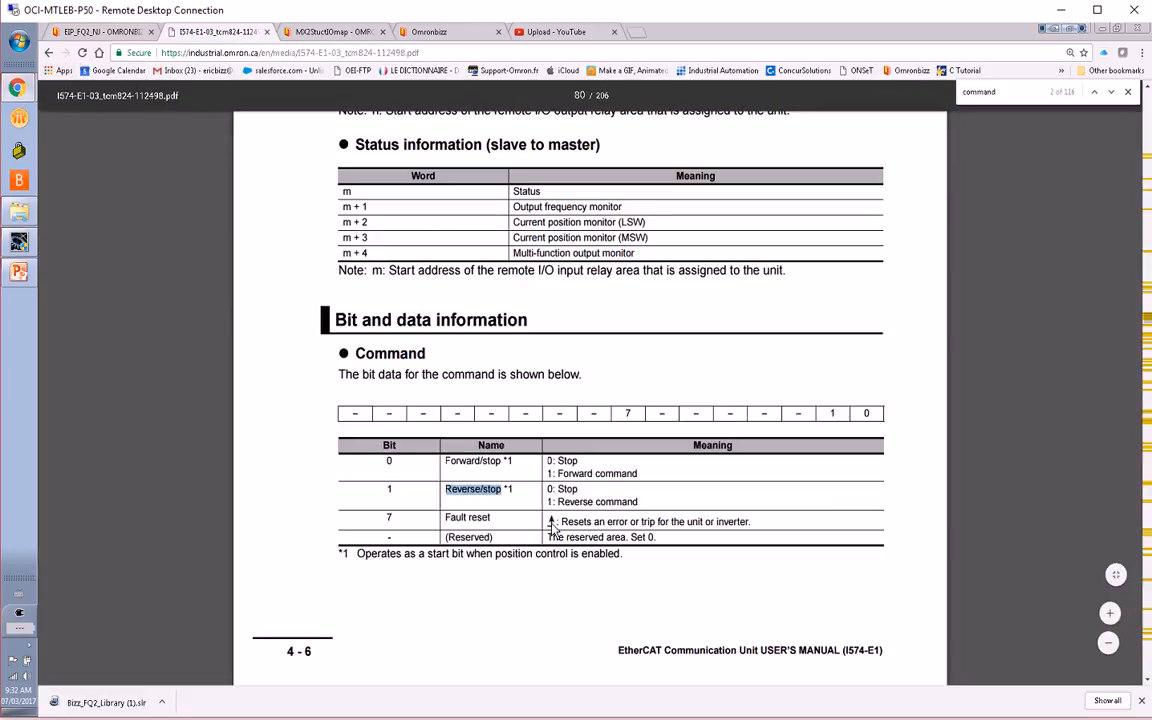
left_click(309, 458)
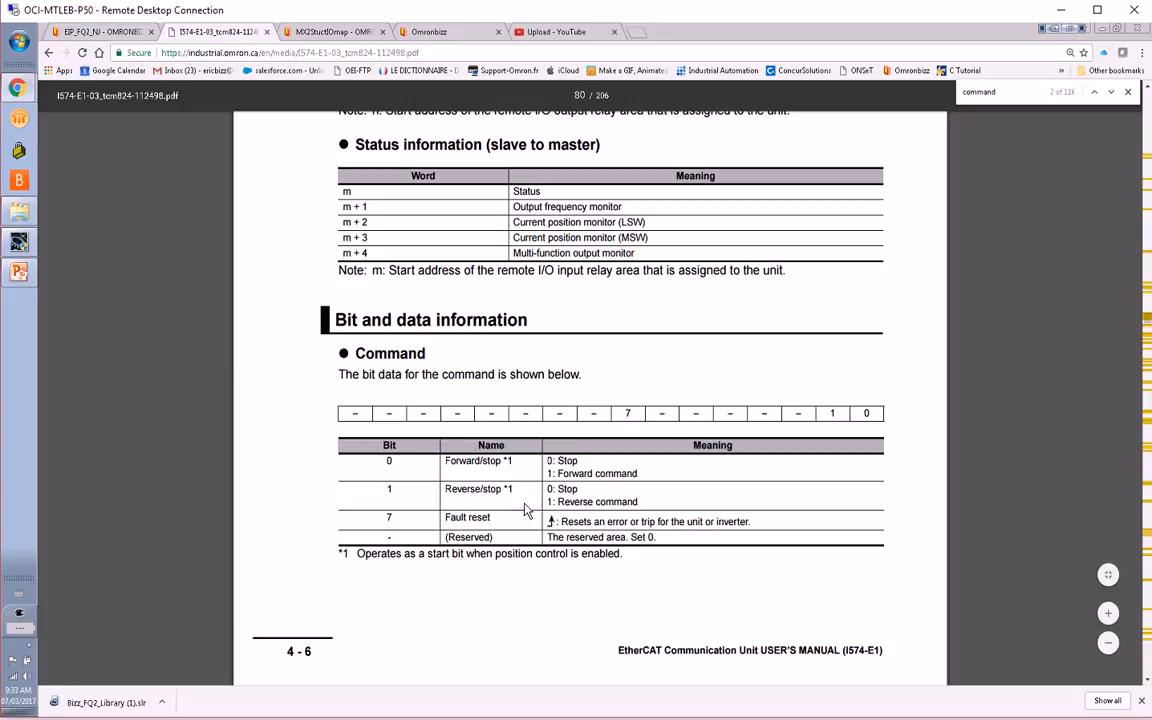
- Switch to Sysmac Studio and create a new structure data type named MX2CommandBits below the collapsed StructExemple
left_click(19, 242)
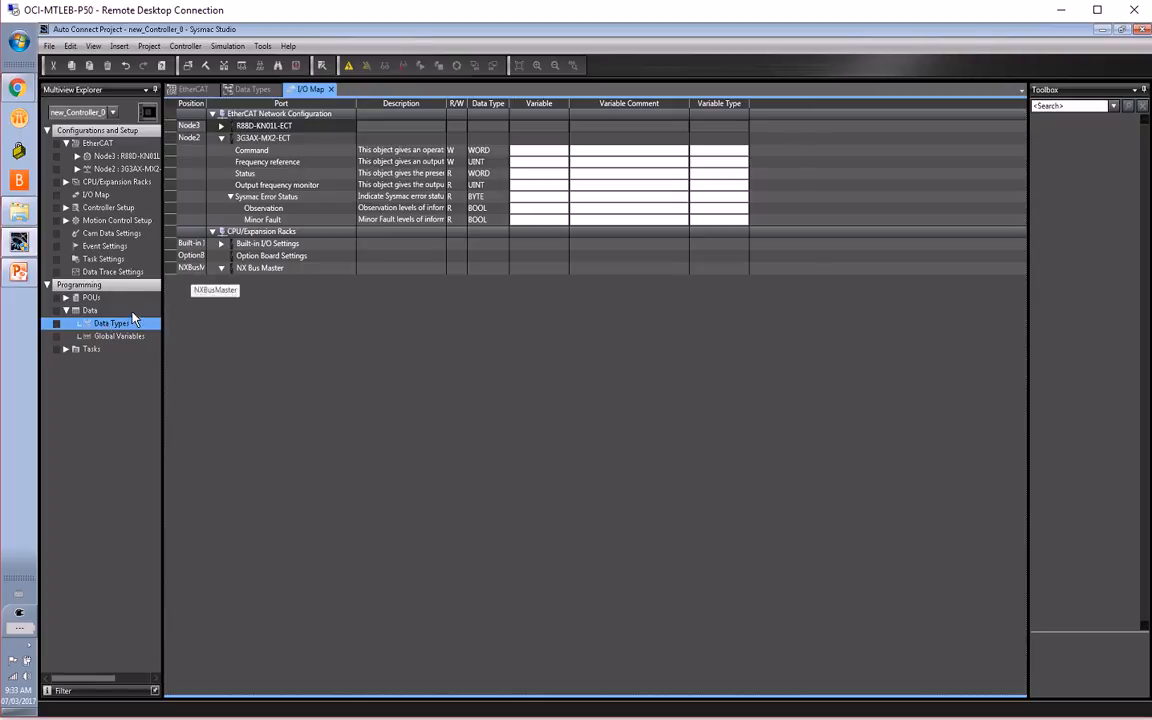
double_click(103, 324)
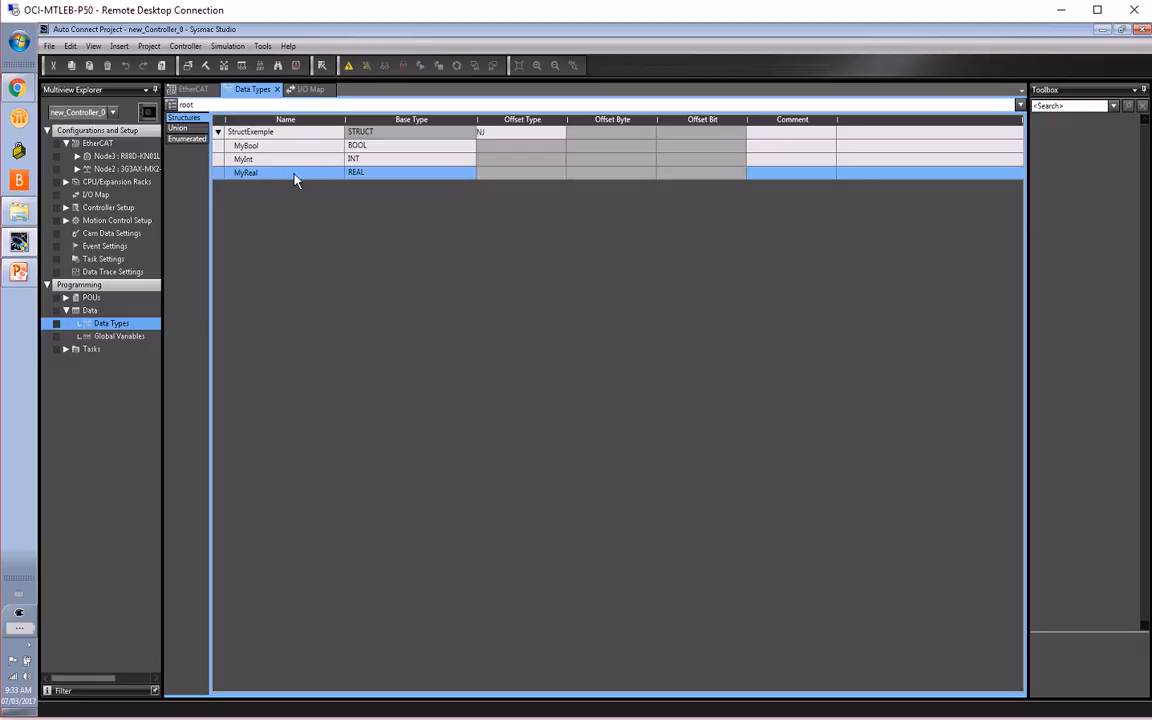
left_click(222, 132)
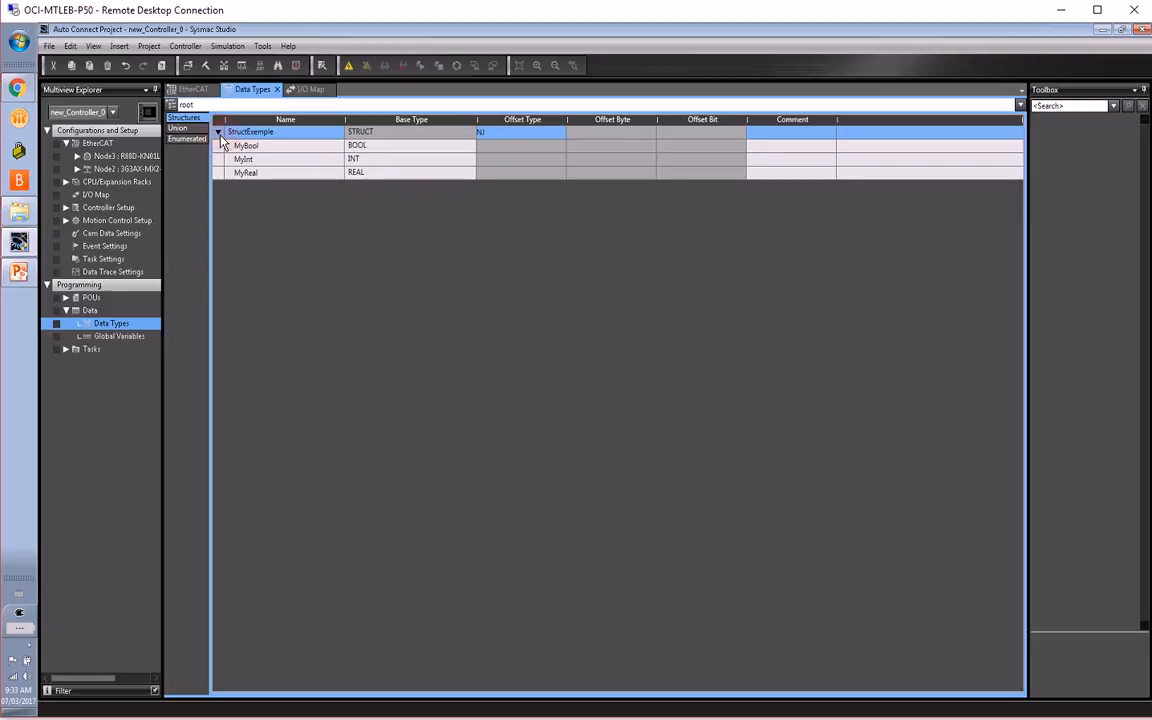
left_click(218, 132)
right_click(229, 155)
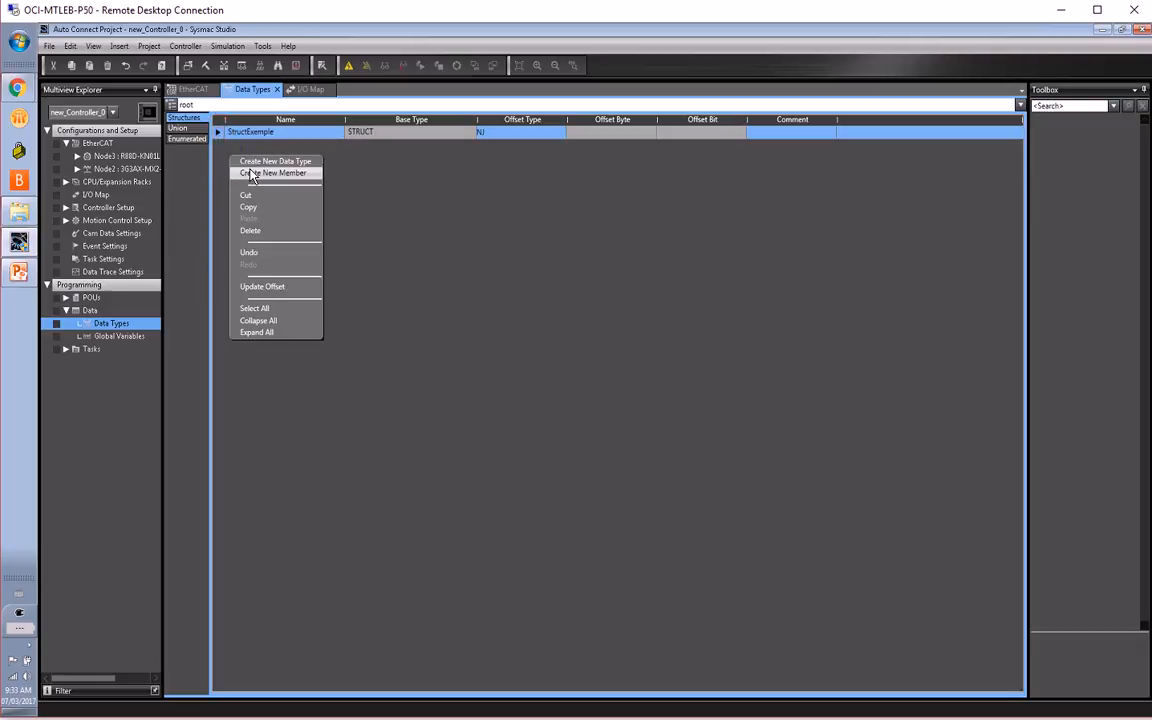
left_click(256, 161)
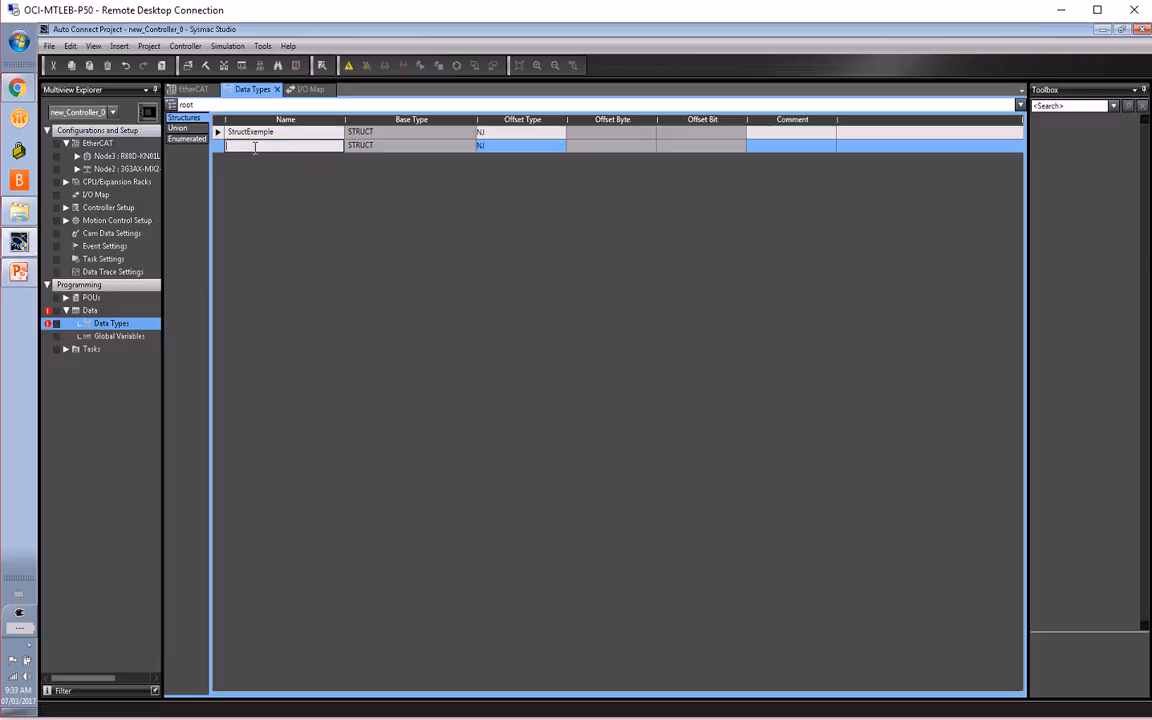
type("MX2CommandBits")
key("Return")
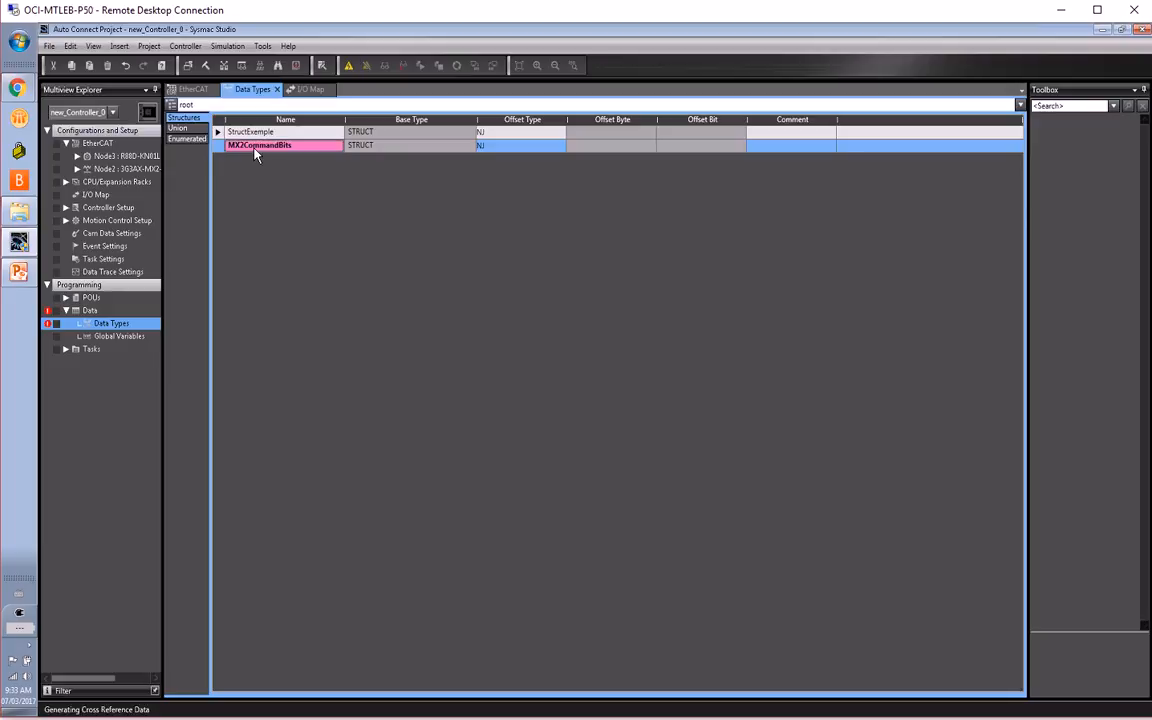
- Add three BOOL members named FWR, REV and Reset to the MX2CommandBits structure
right_click(254, 150)
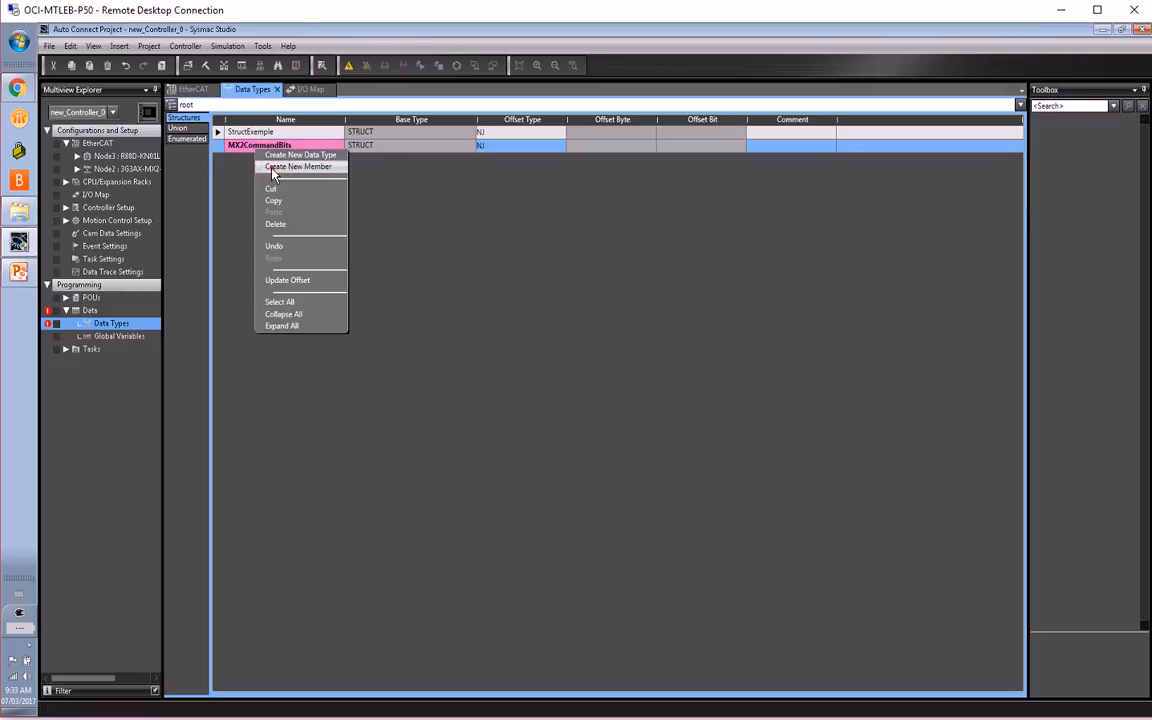
left_click(273, 167)
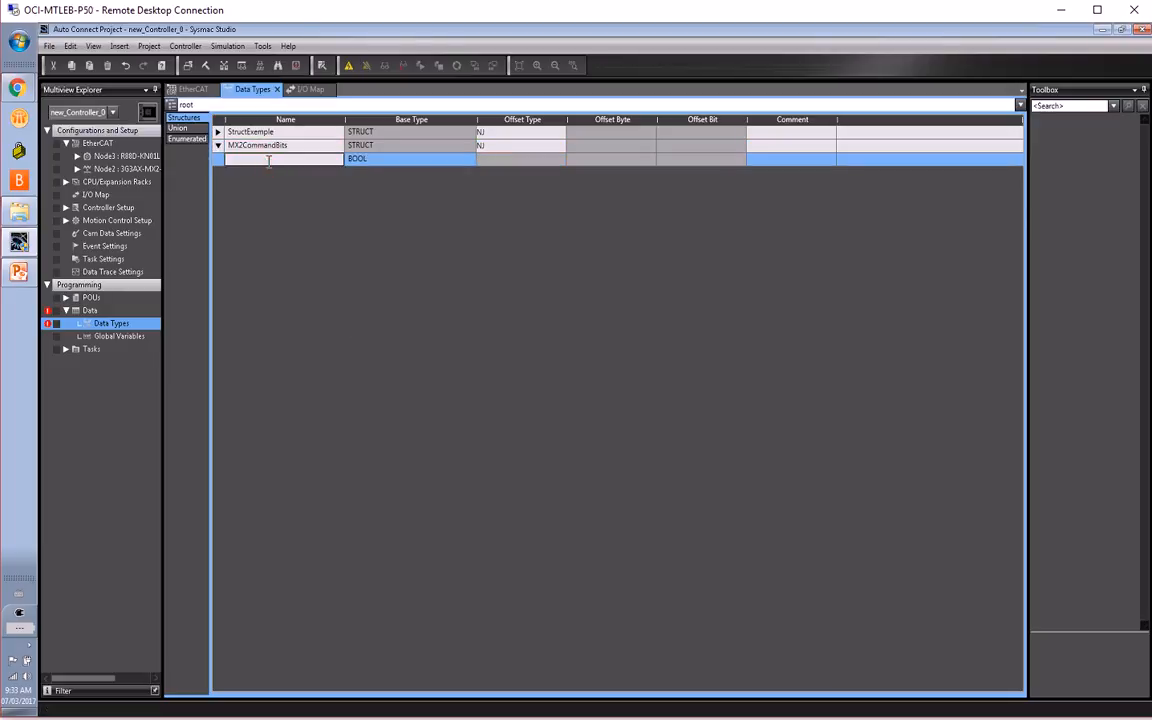
type("FWR")
key("Return")
right_click(268, 164)
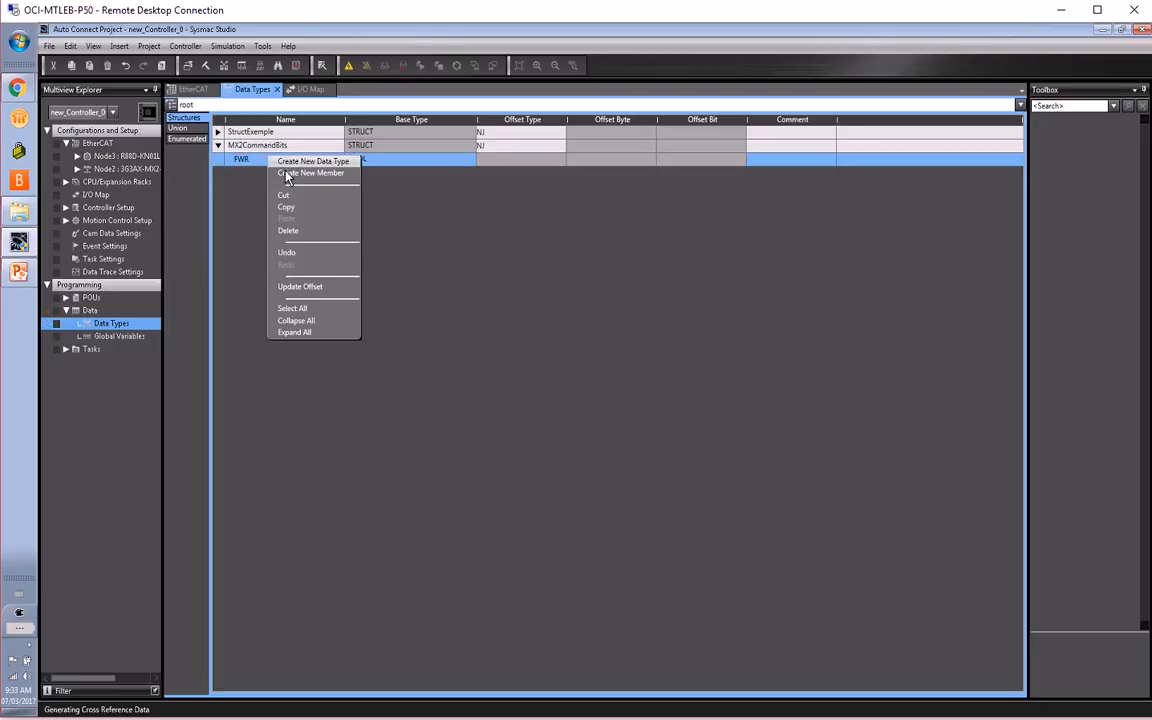
left_click(278, 172)
type("REV")
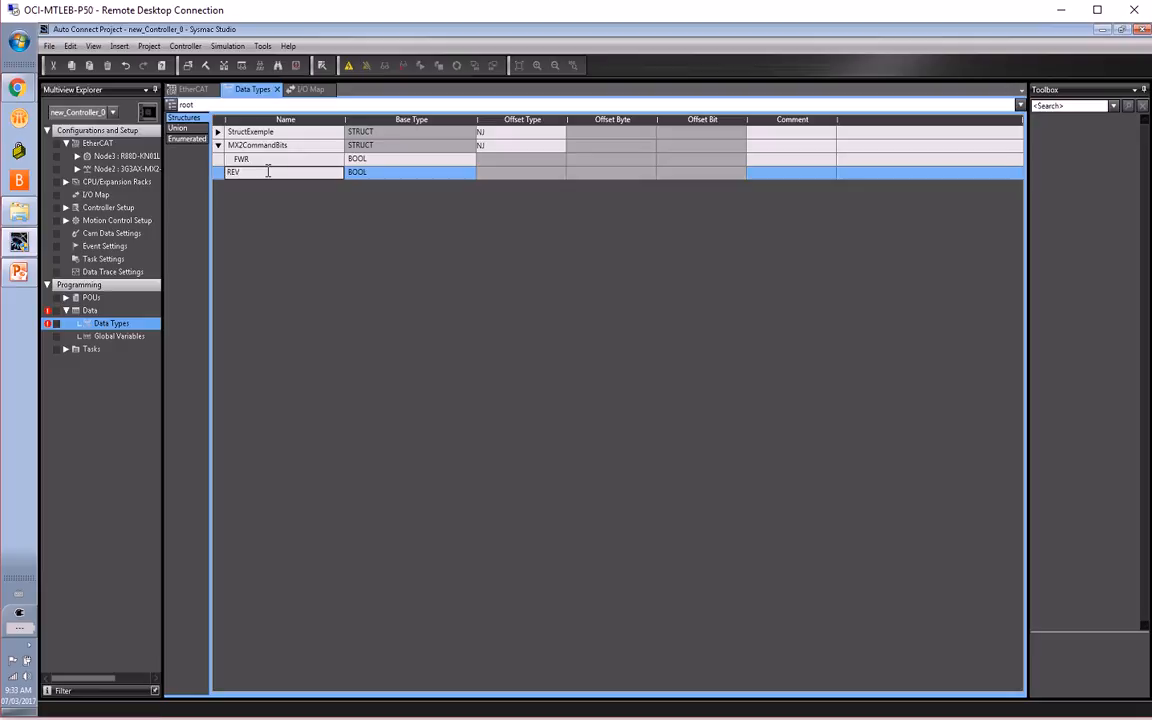
key("Return")
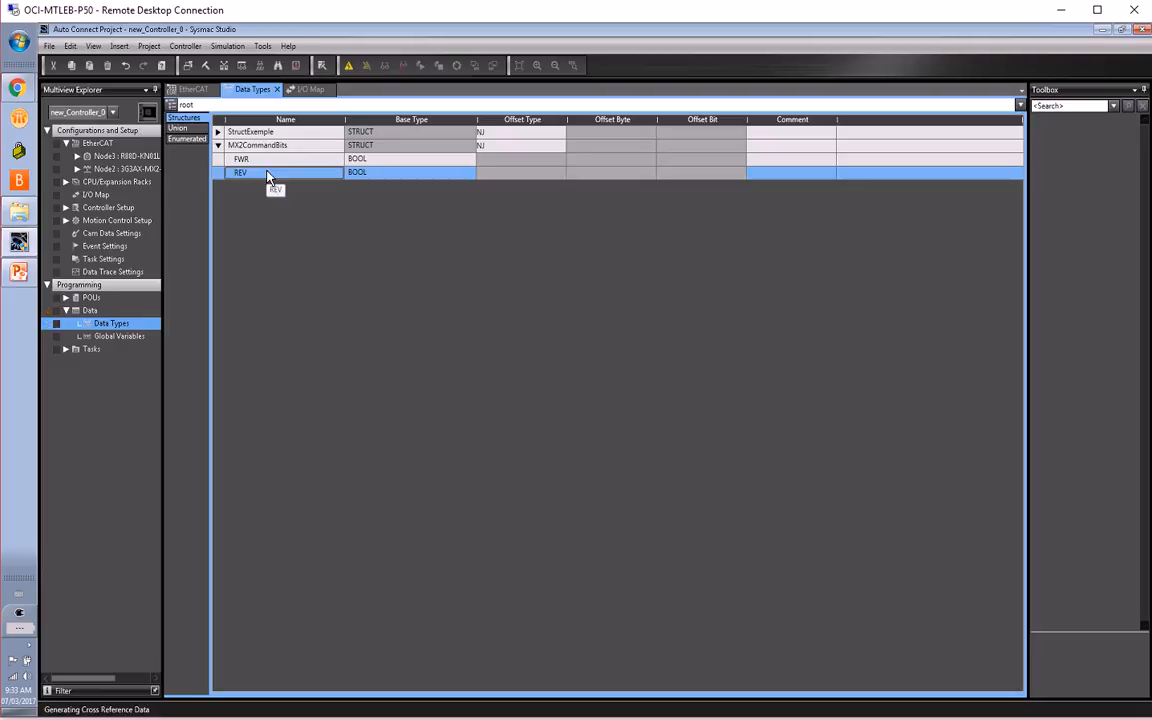
right_click(271, 175)
left_click(288, 192)
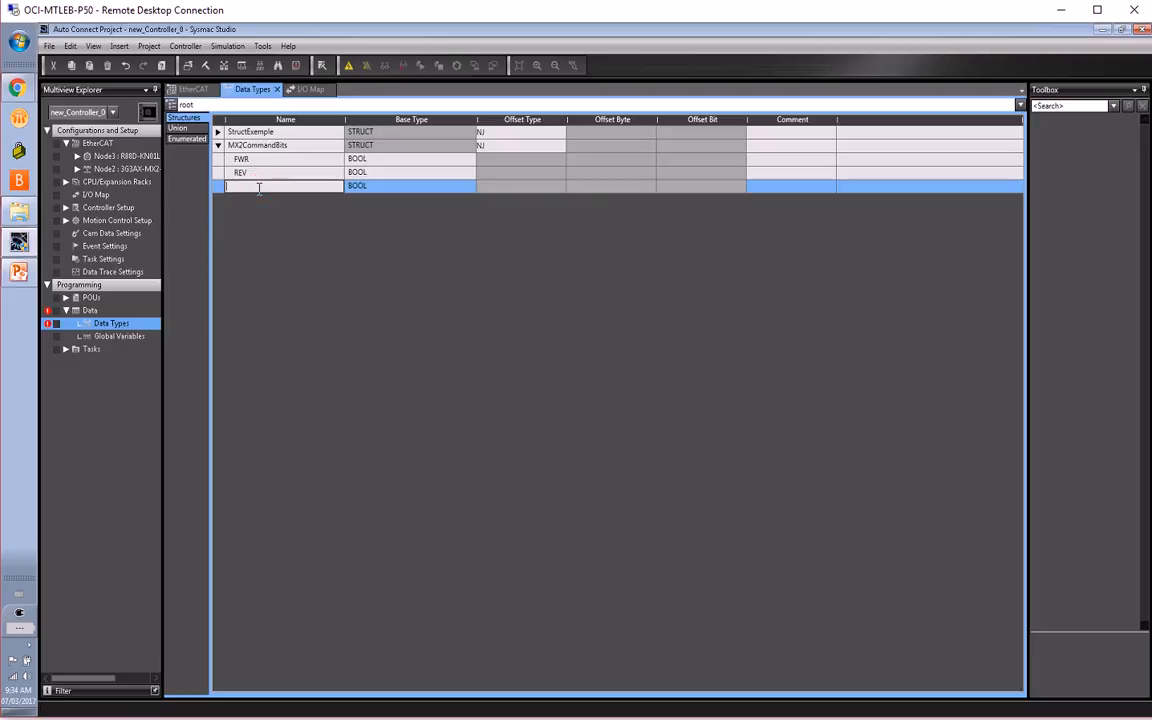
type("Reset")
key("Return")
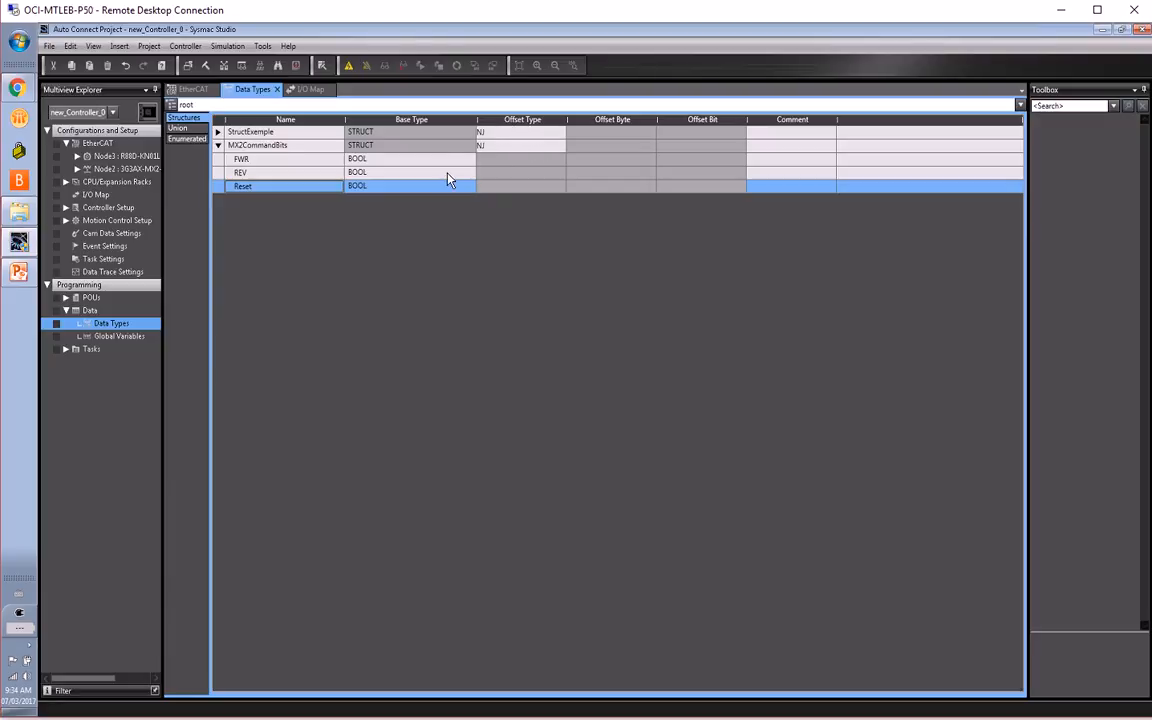
- Set the MX2CommandBits offset type to User and the offset byte of FWR, REV and Reset to 0
left_click(514, 147)
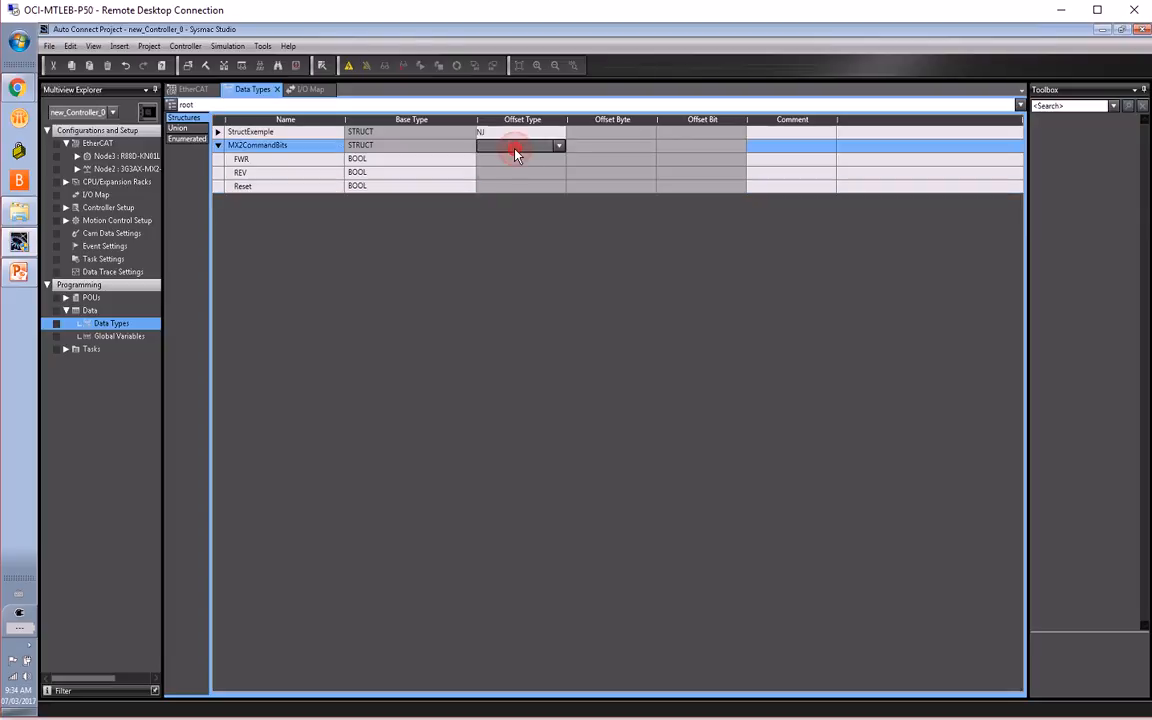
left_click(514, 147)
left_click(521, 177)
key("Return")
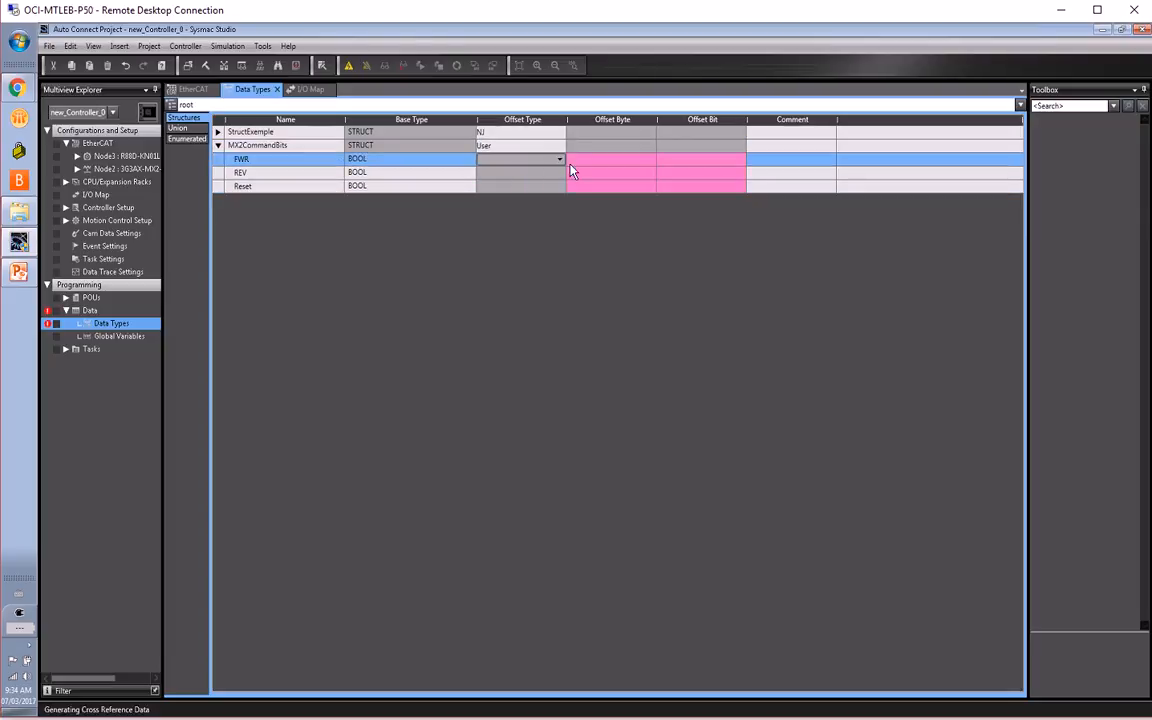
left_click(571, 160)
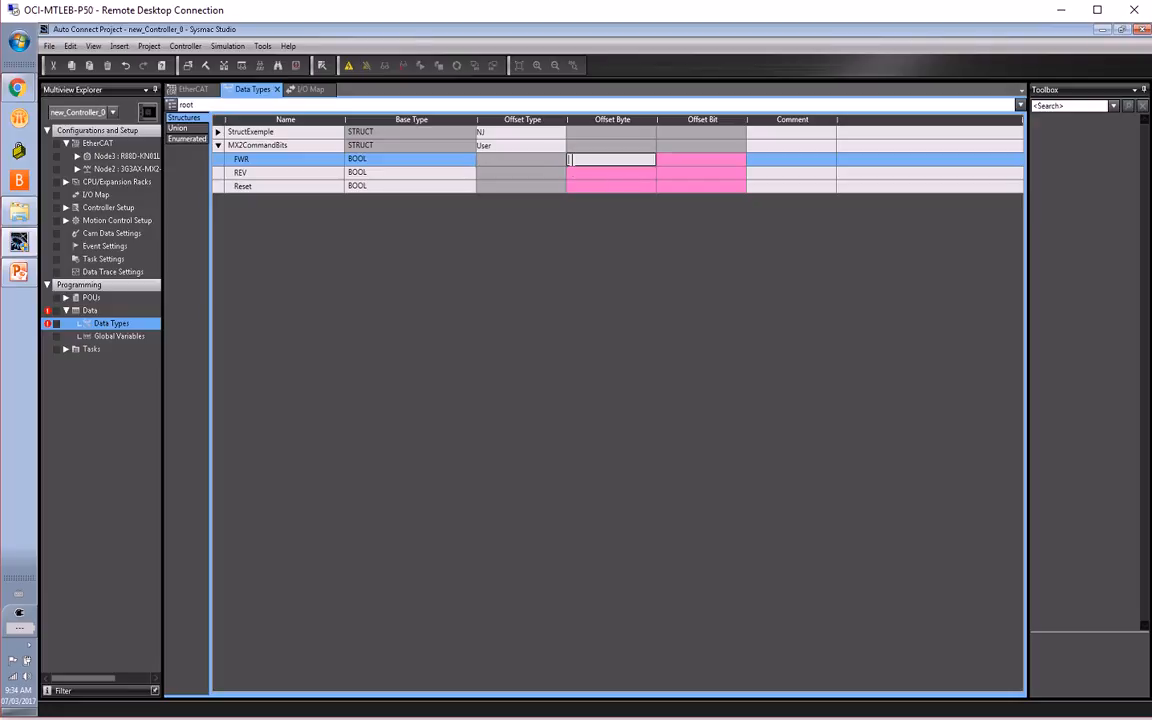
key("Return")
key("Return")
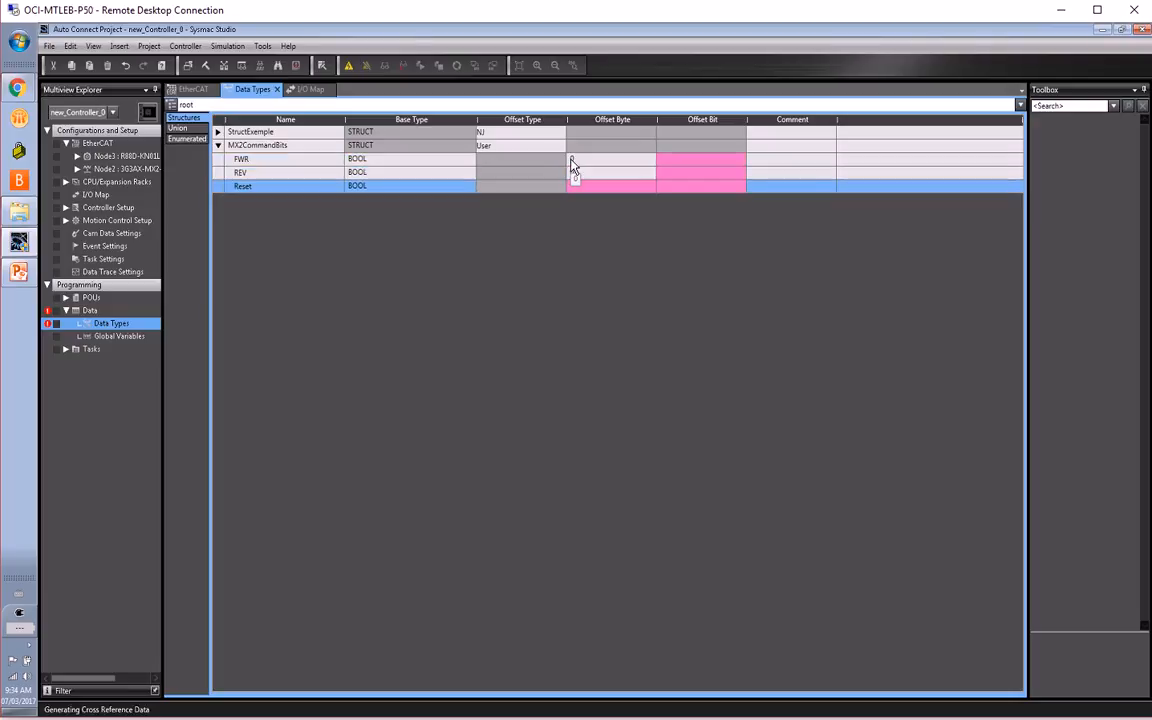
- Set the offset bits to 0 for FWR, 1 for REV and 7 for Reset
left_click(729, 160)
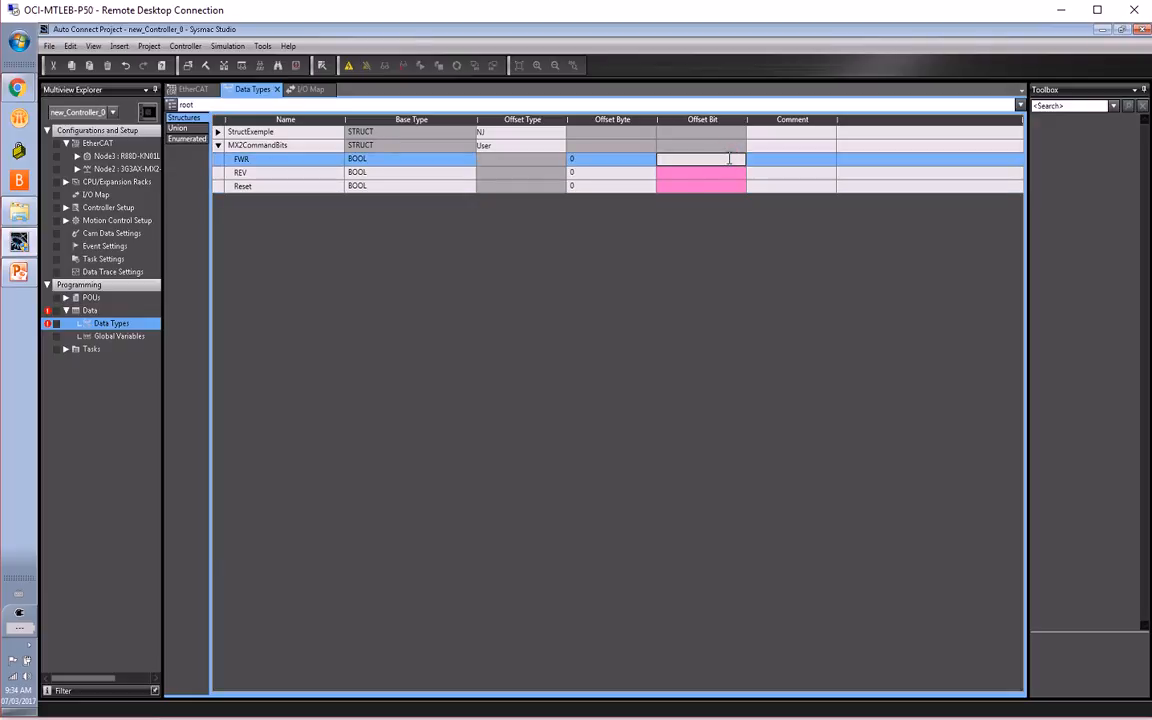
type("0")
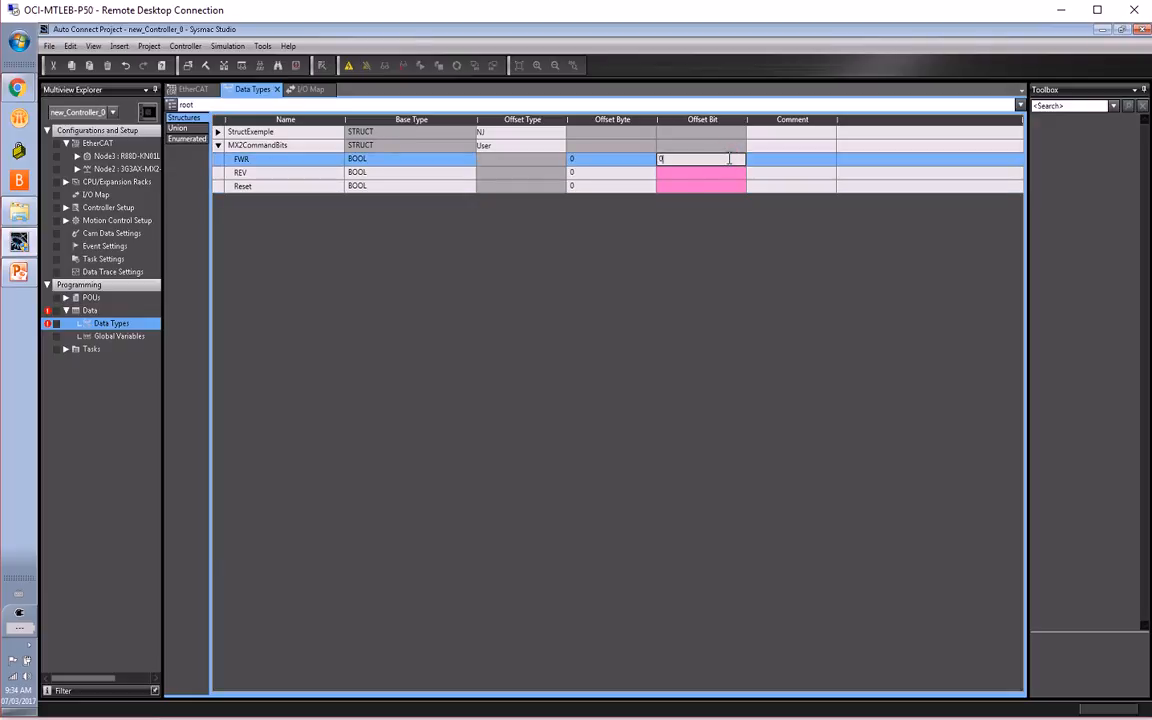
key("Return")
type("1")
key("Return")
type("7")
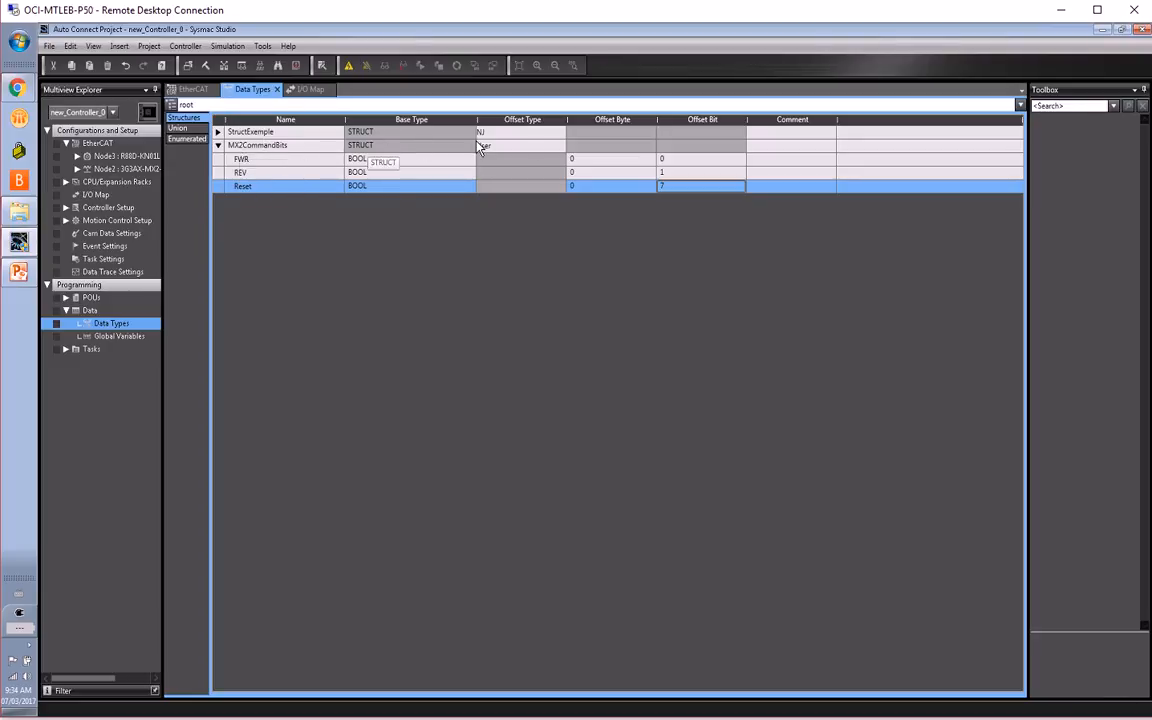
- Add a BOOL member named Reserved to MX2CommandBits with offset byte 0 and offset bit 15
right_click(254, 146)
left_click(268, 163)
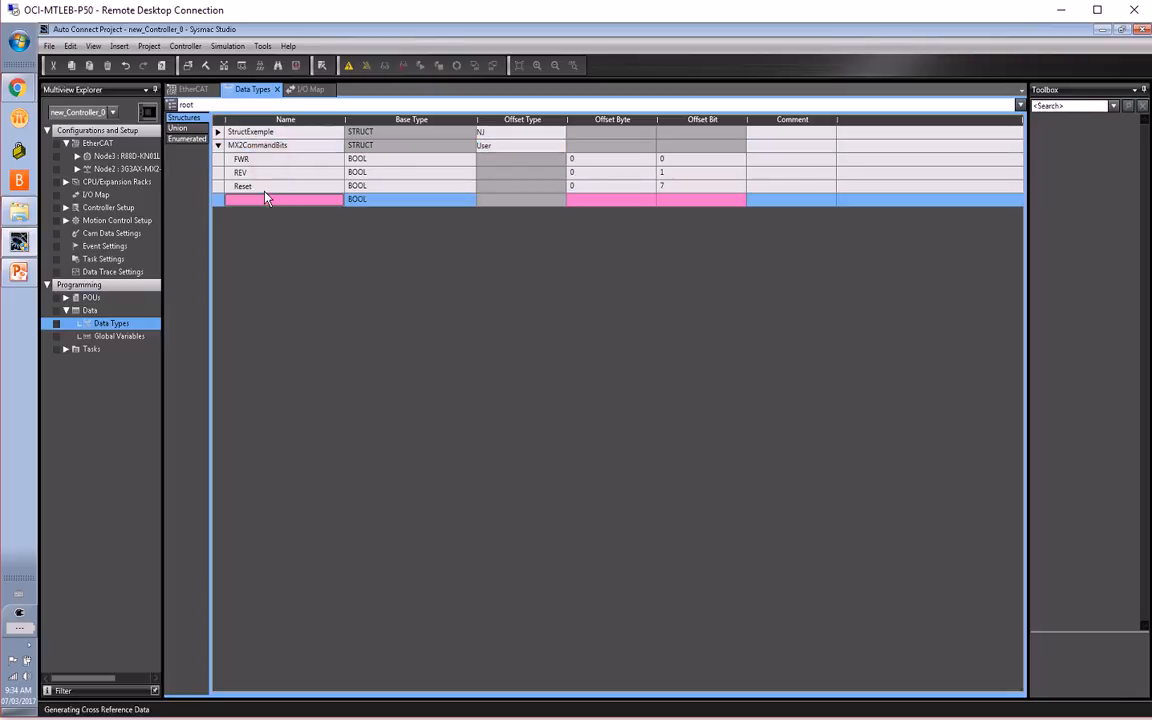
type("Reserved")
key("Return")
left_click(582, 202)
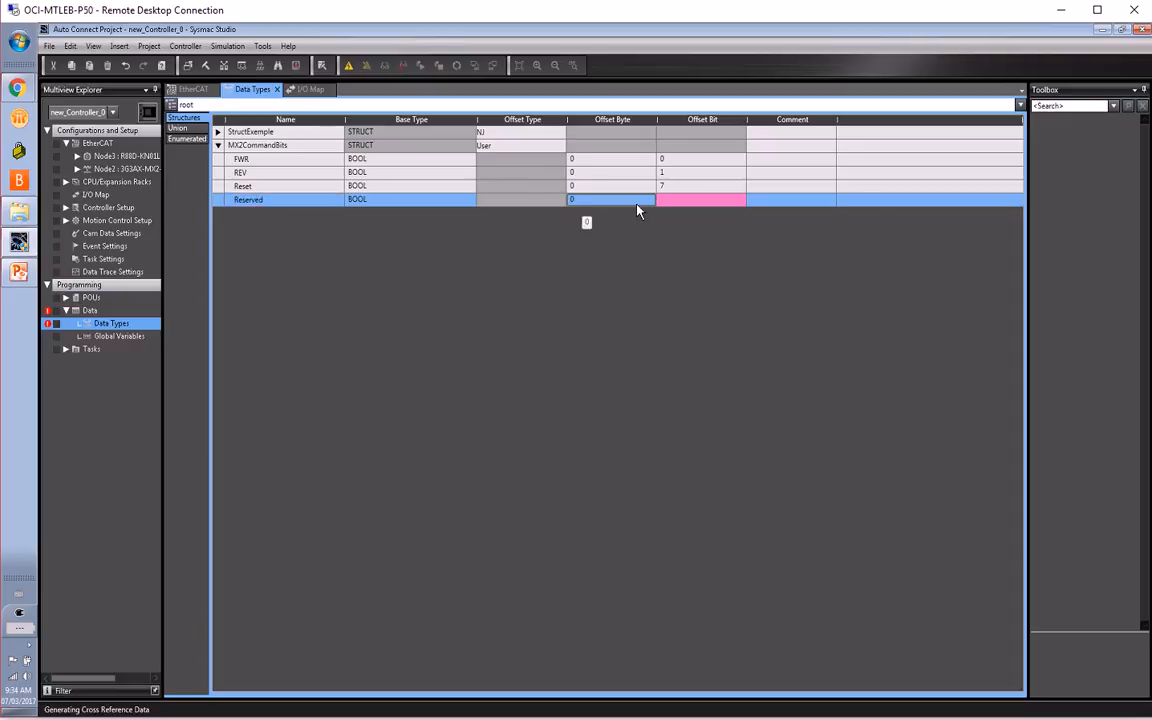
left_click(671, 200)
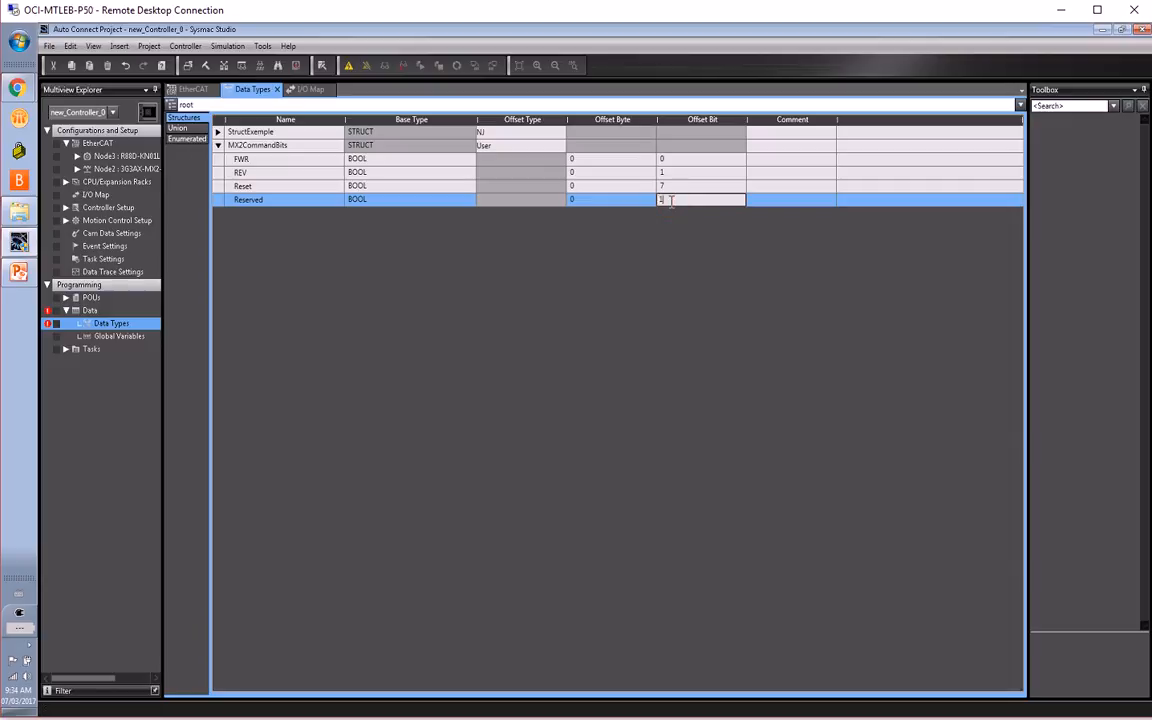
type("15")
key("Return")
left_click(678, 226)
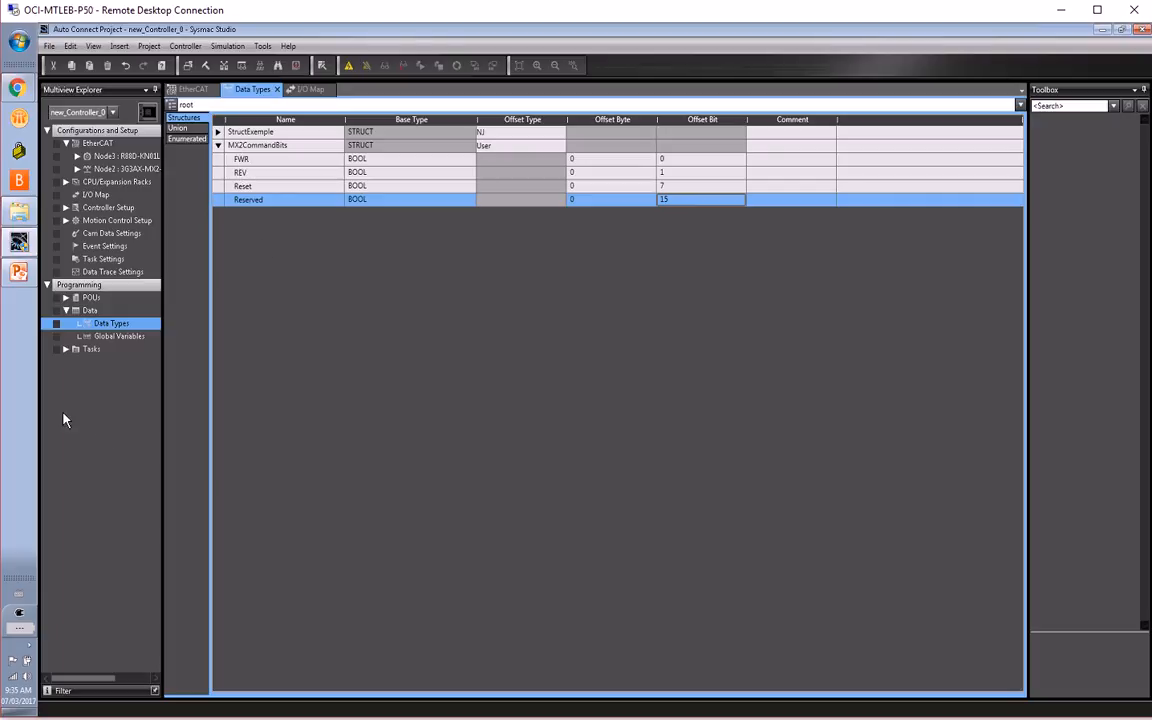
- Create a global variable named Mx2noeud2 with the data type MX2CommandBits
double_click(104, 336)
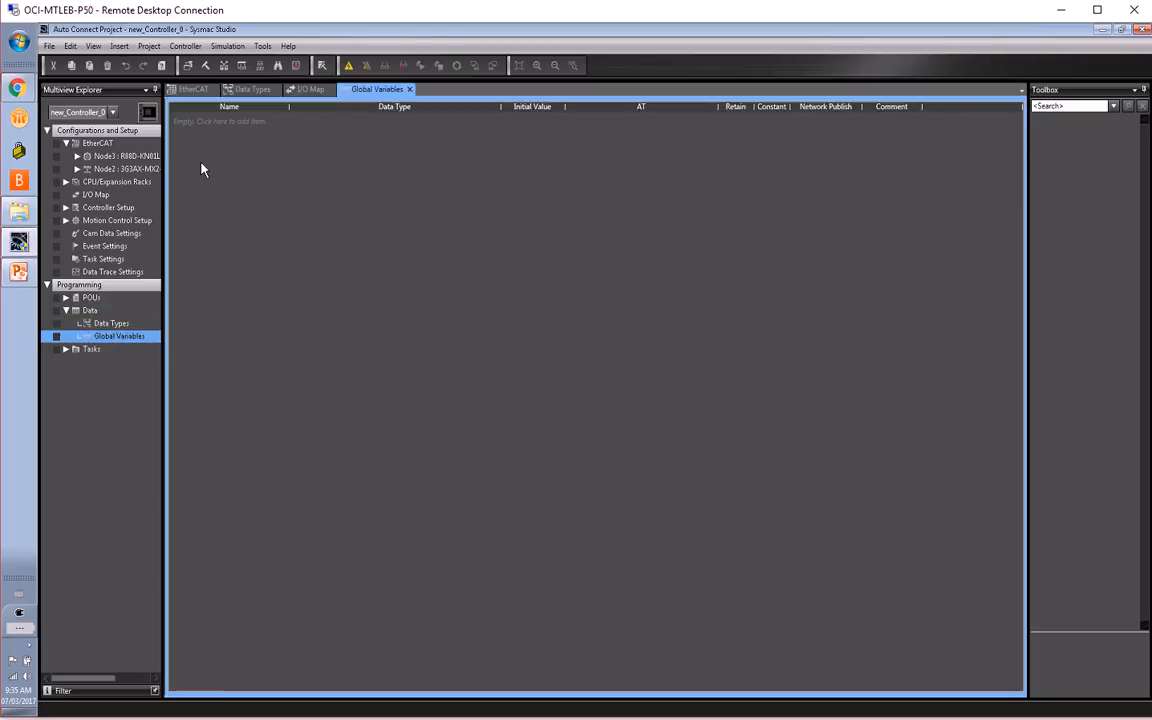
left_click(182, 120)
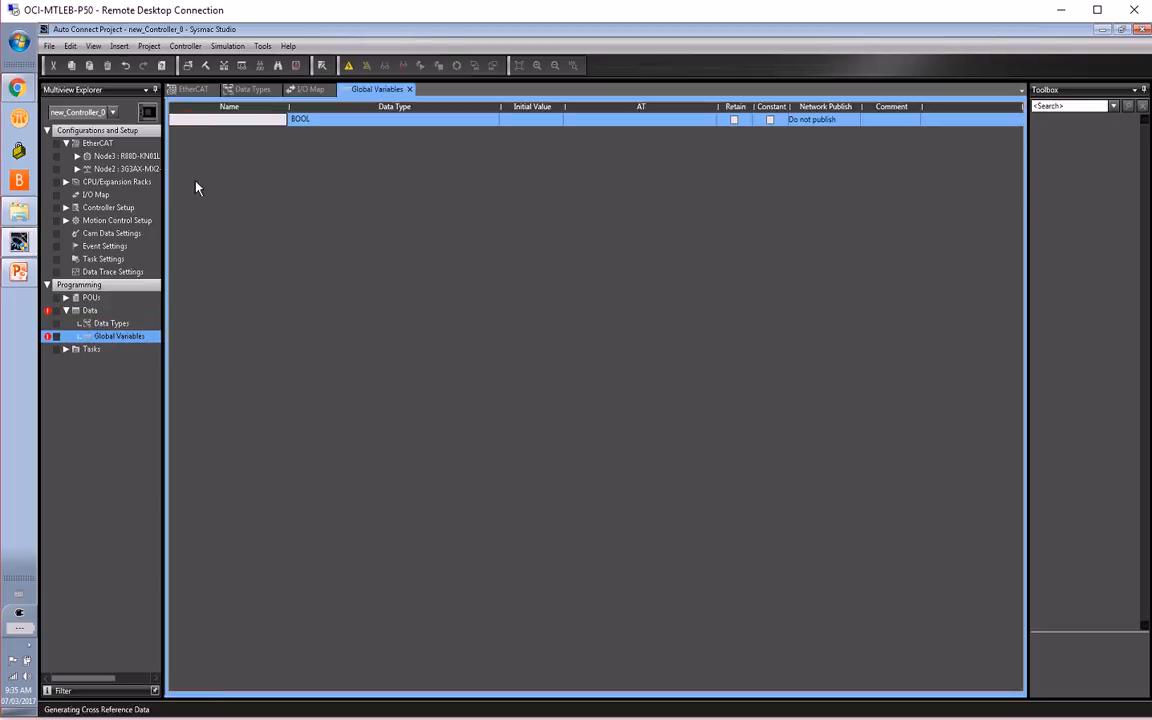
type("Mx2")
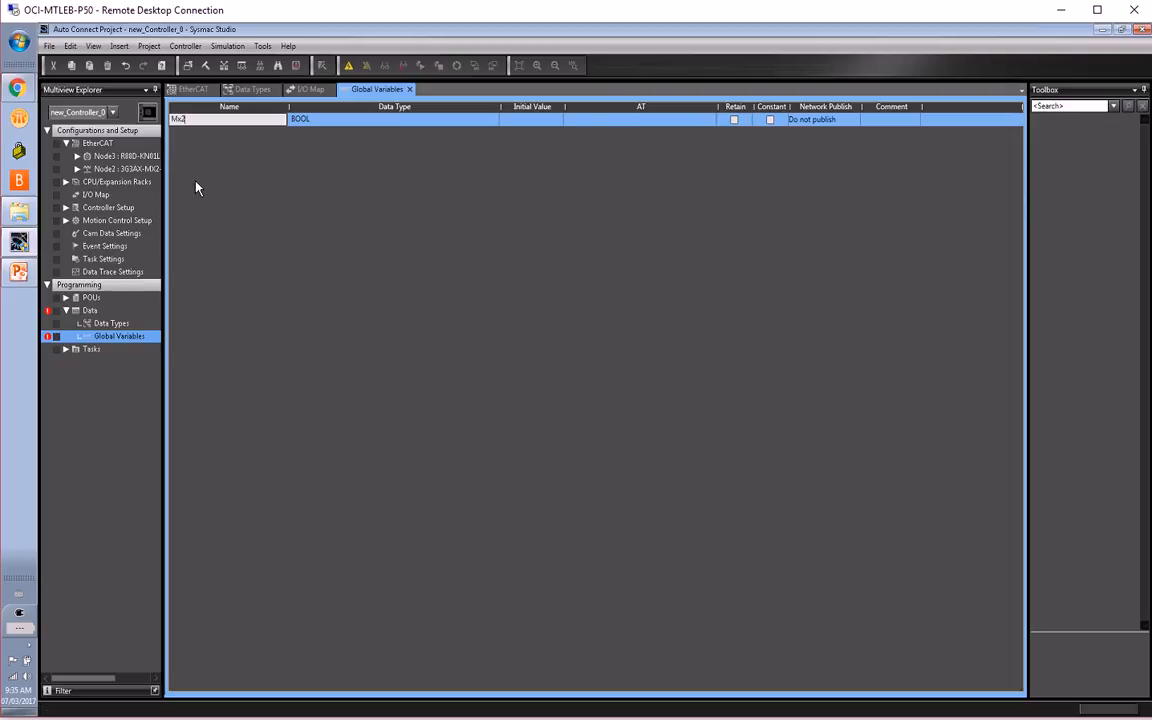
type("neut")
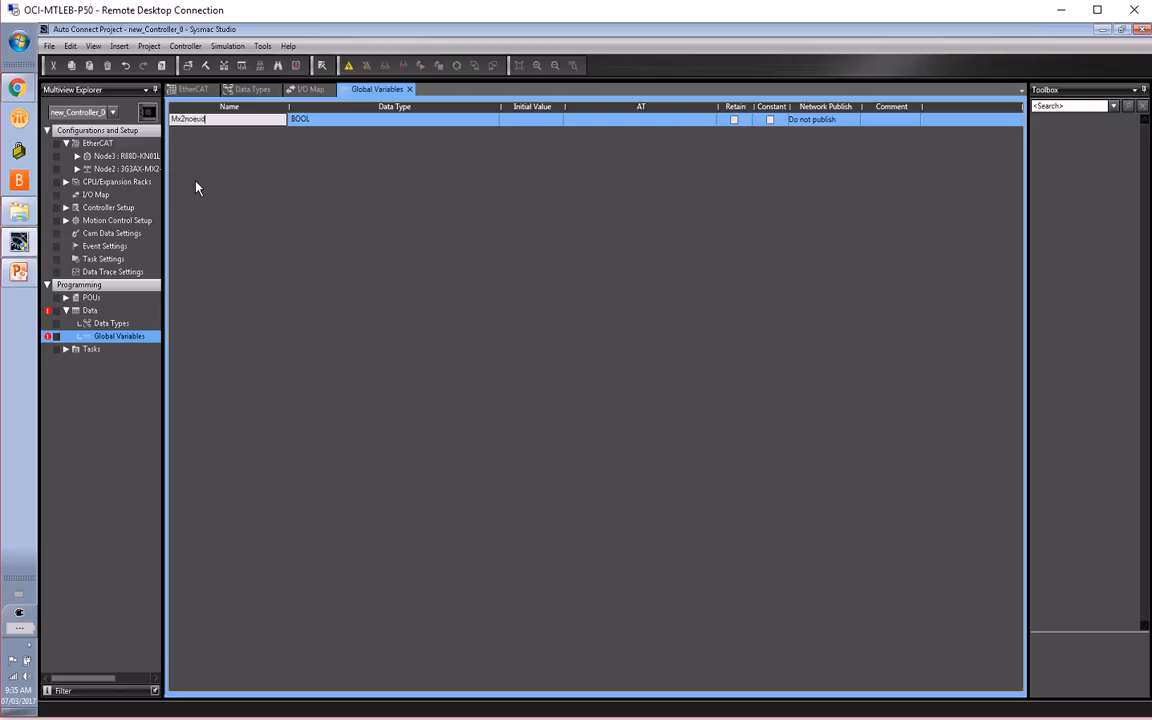
type("2")
key("Tab")
left_click(304, 121)
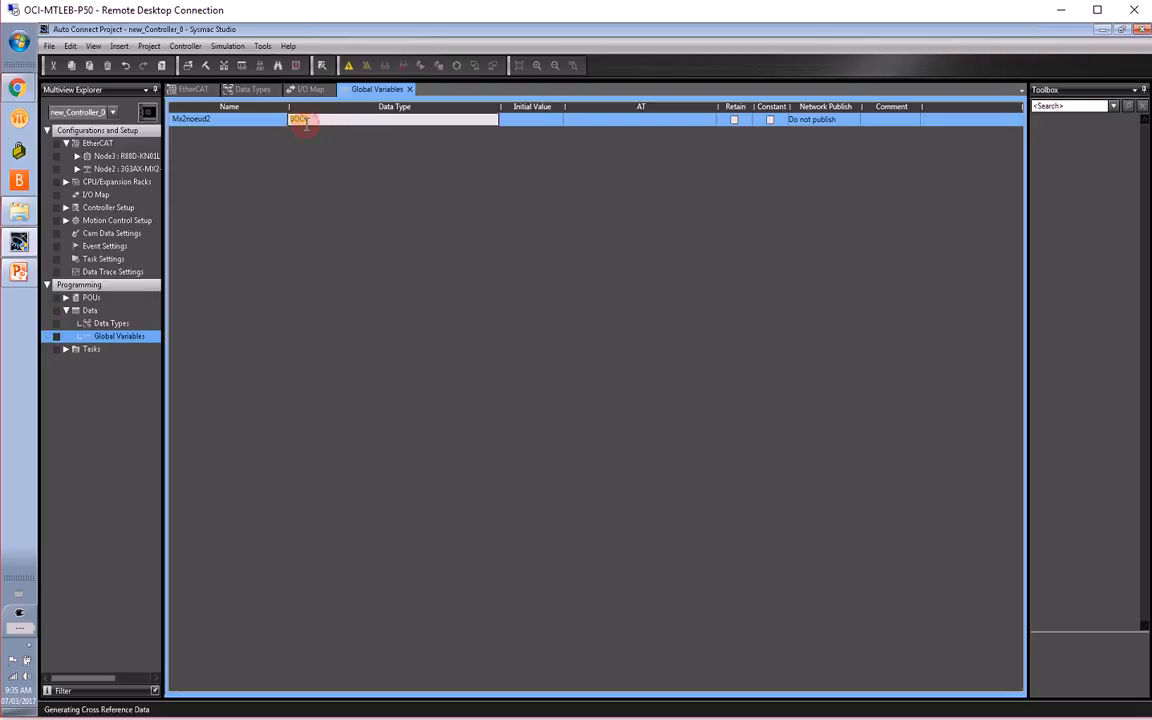
type("M")
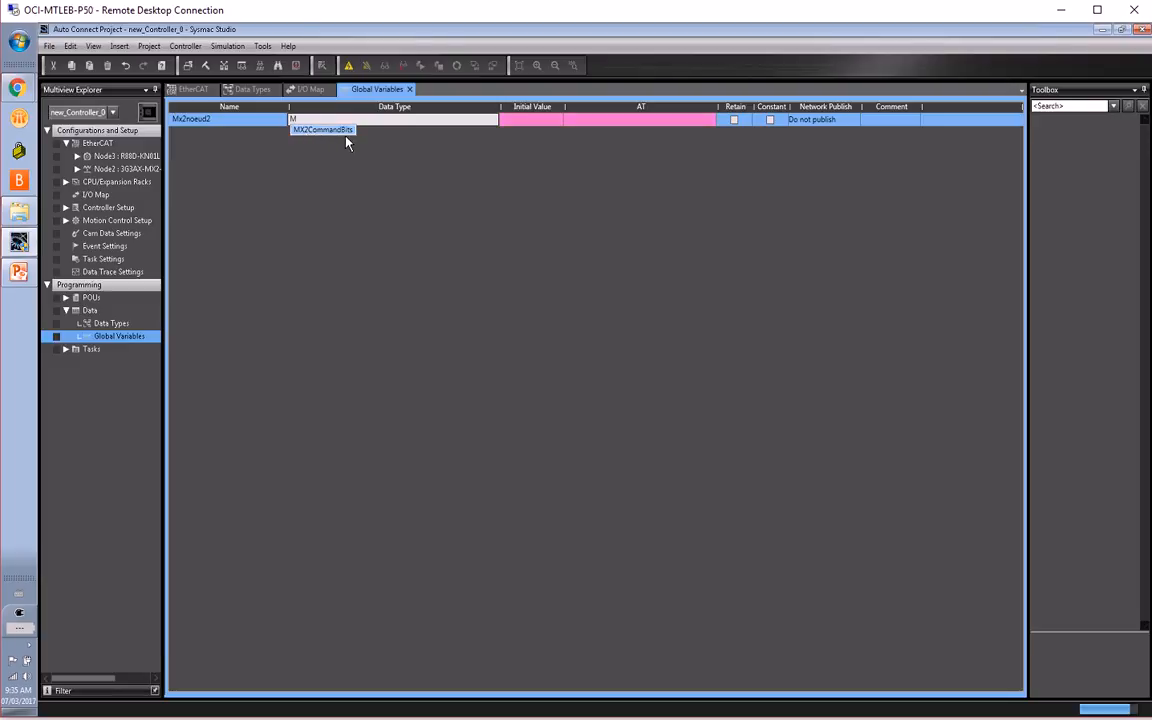
key("Return")
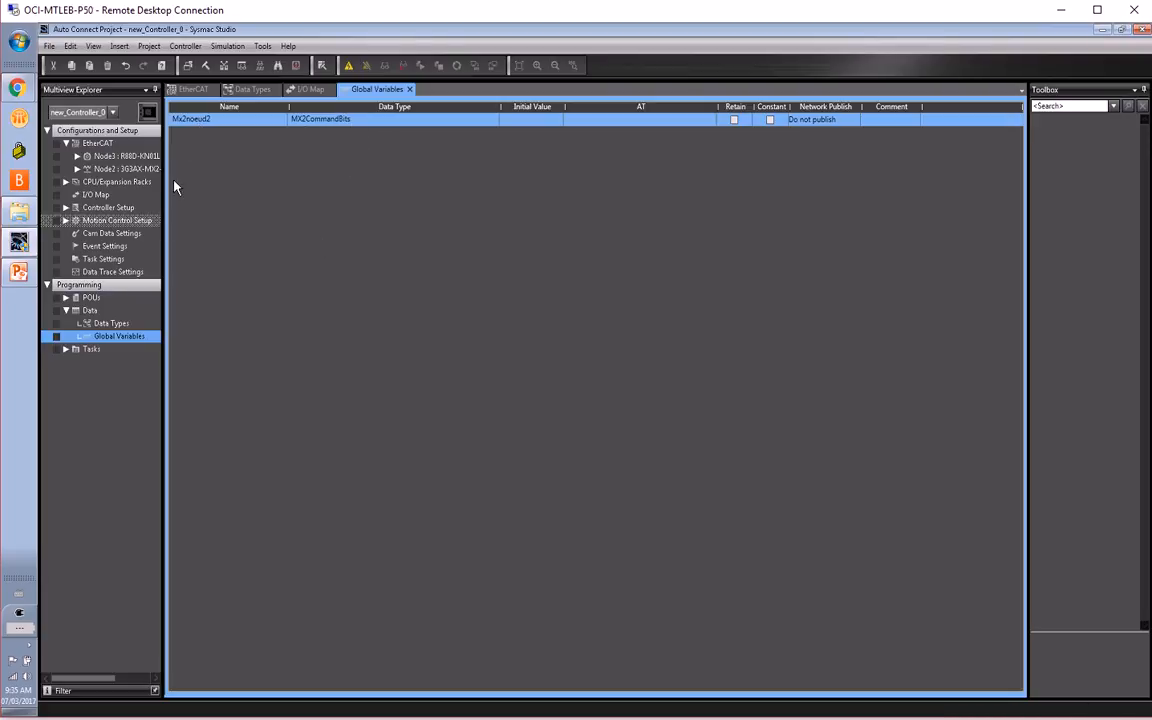
left_click(307, 90)
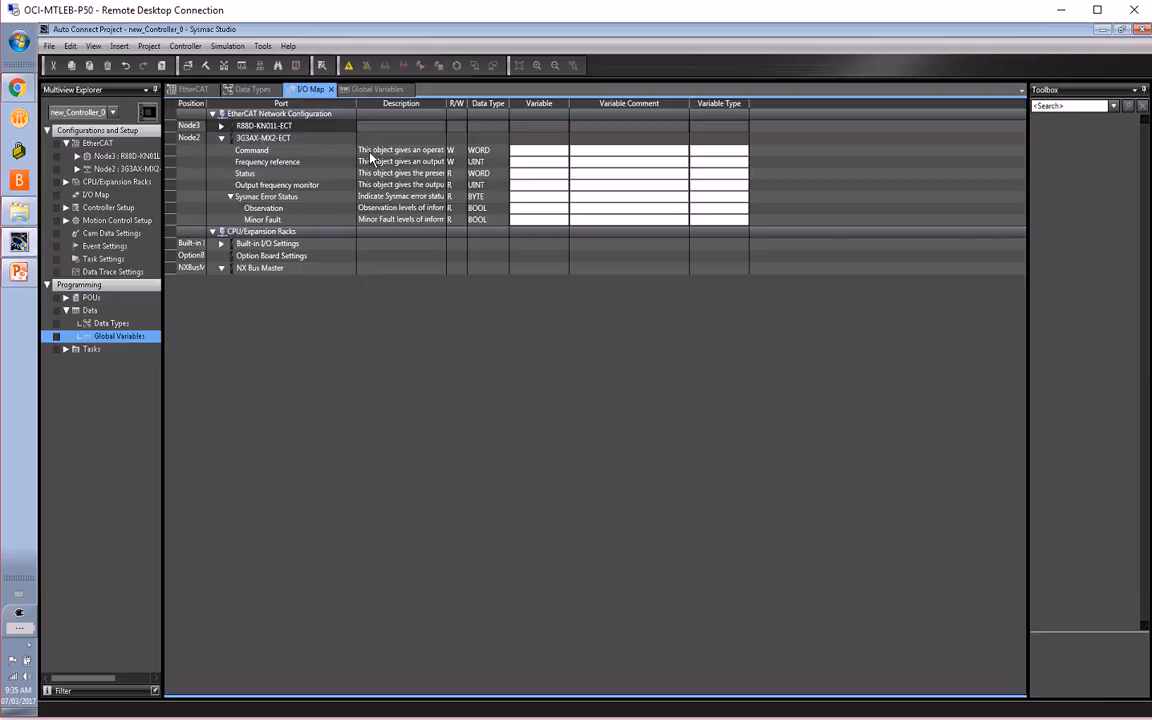
left_click(545, 150)
left_click(563, 151)
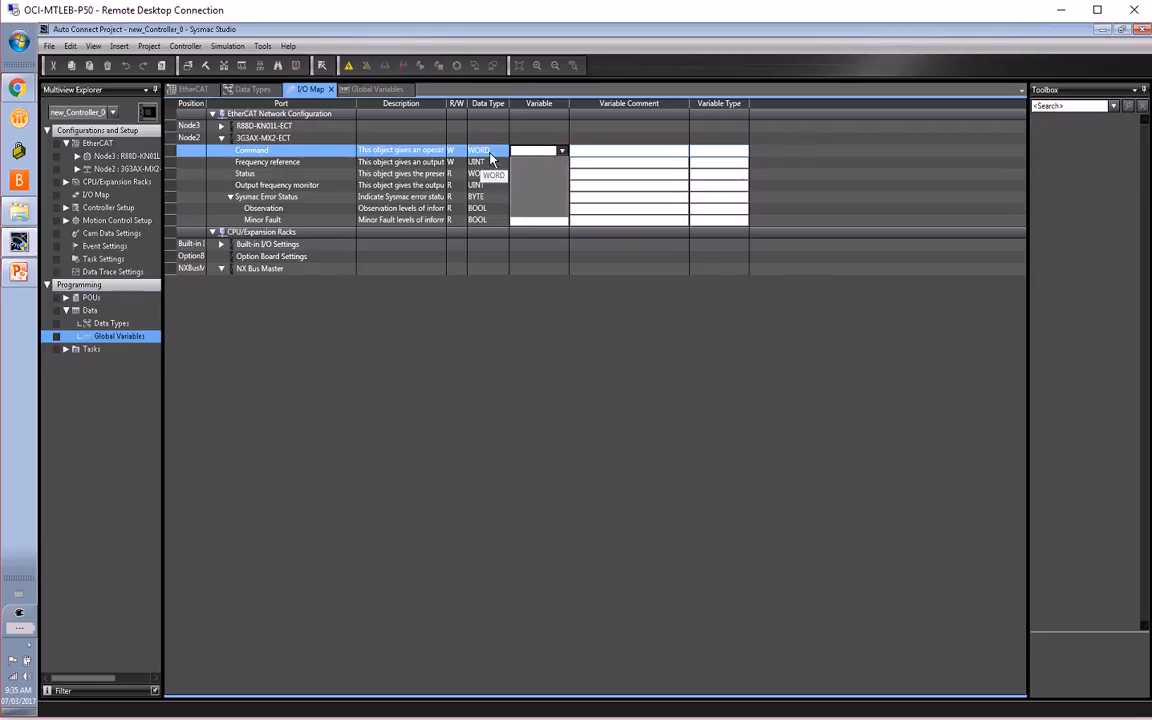
left_click(520, 148)
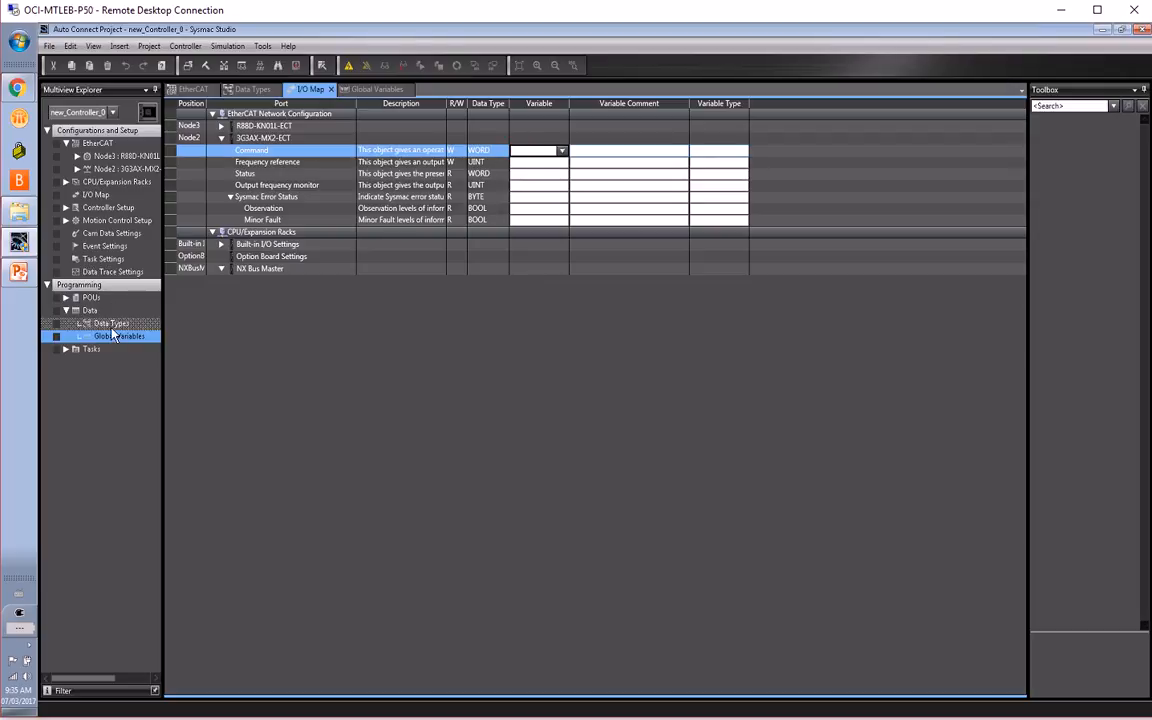
- Copy the global variable name Mx2noeud2 and assign it to the Command port of the 3G3AX-MX2-ECT node in the I/O map
left_click(373, 89)
double_click(212, 120)
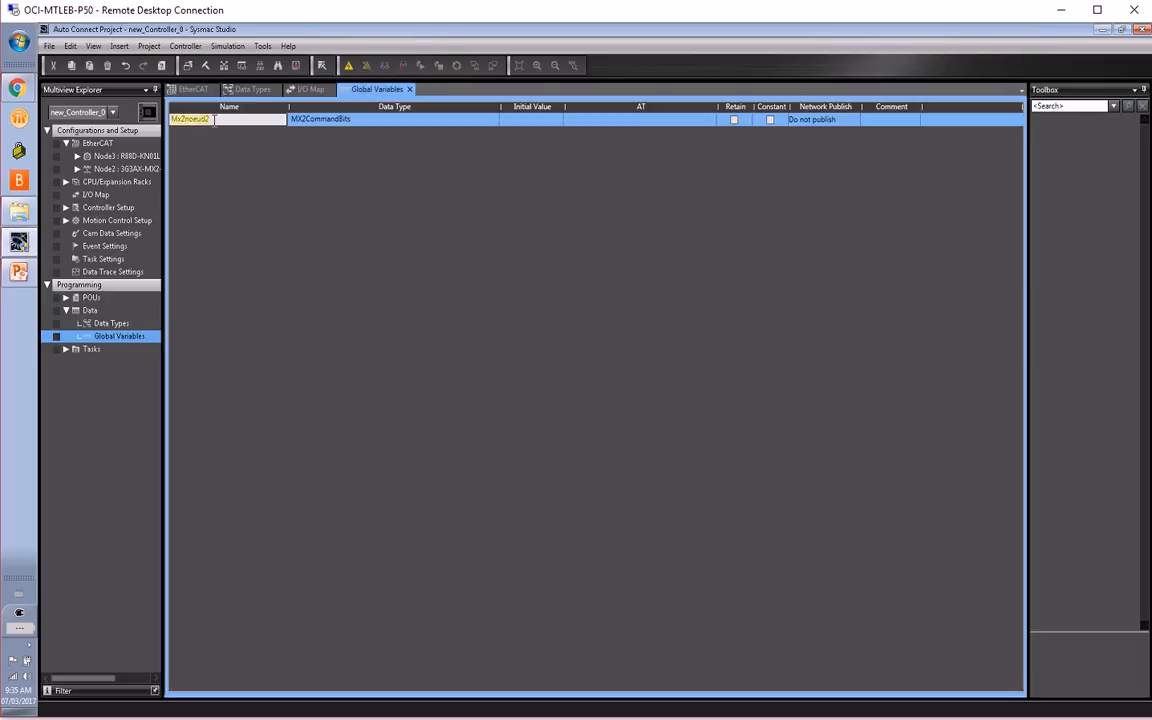
right_click(205, 121)
left_click(220, 125)
left_click(310, 89)
right_click(525, 152)
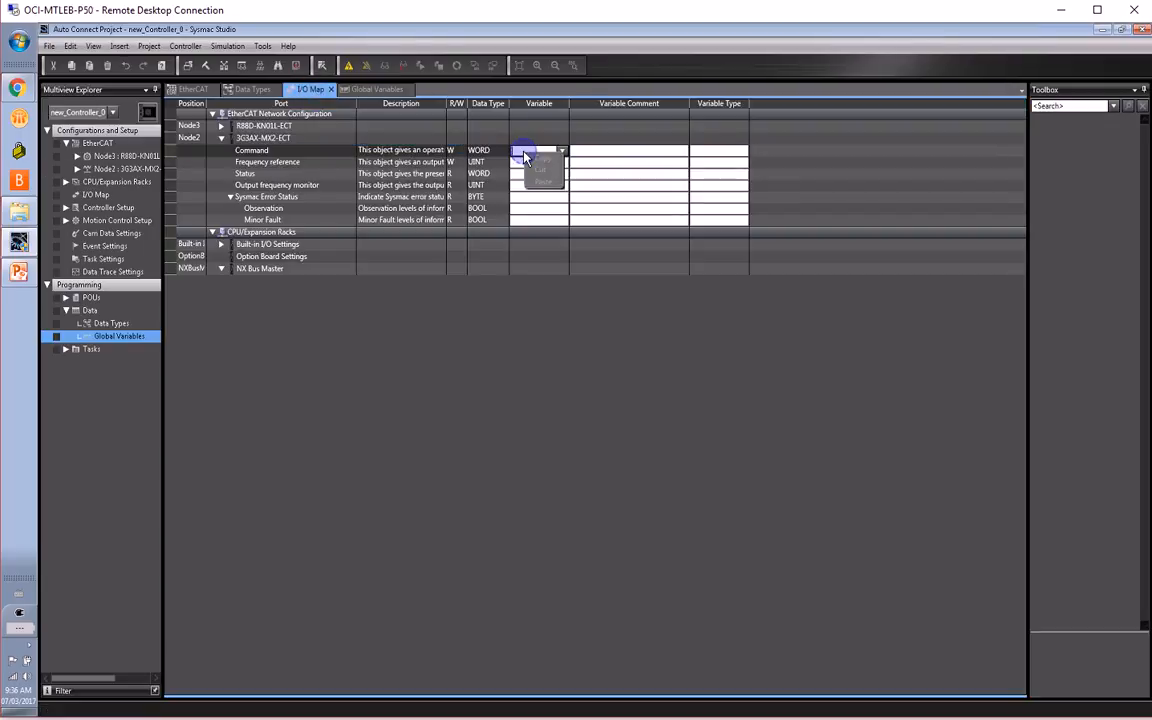
left_click(540, 182)
key("Return")
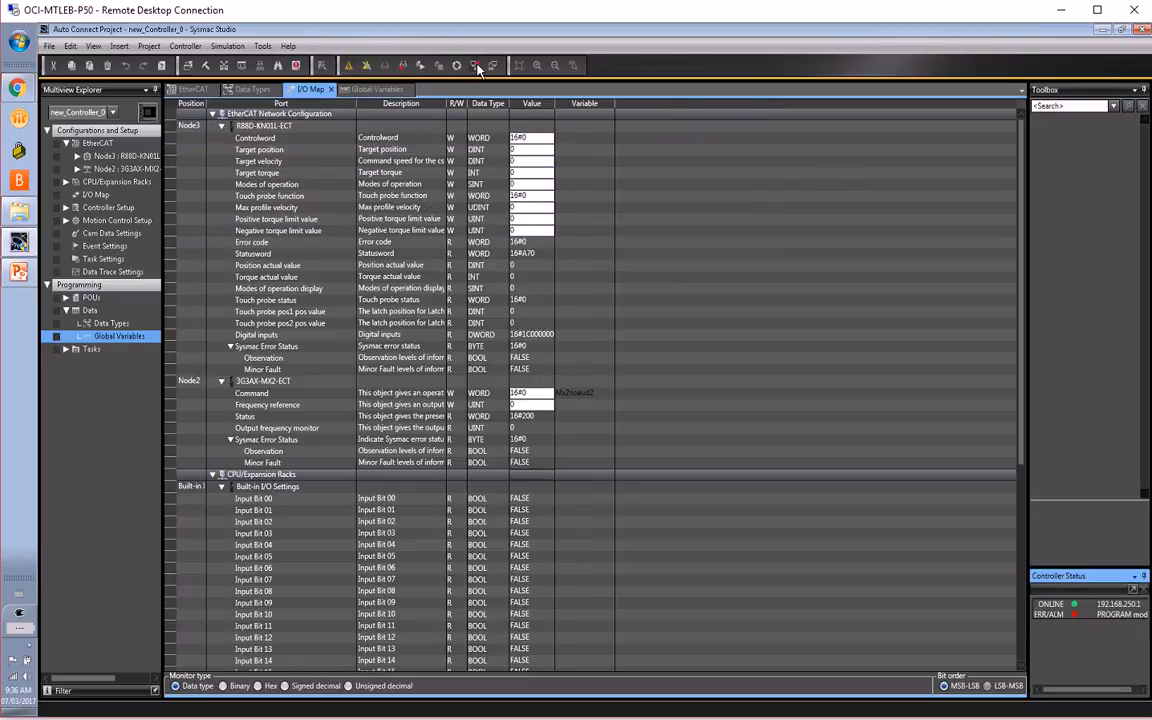
- Transfer the project to the controller with the default options, accepting the reset of the EtherCAT slaves
left_click(424, 64)
left_click(715, 472)
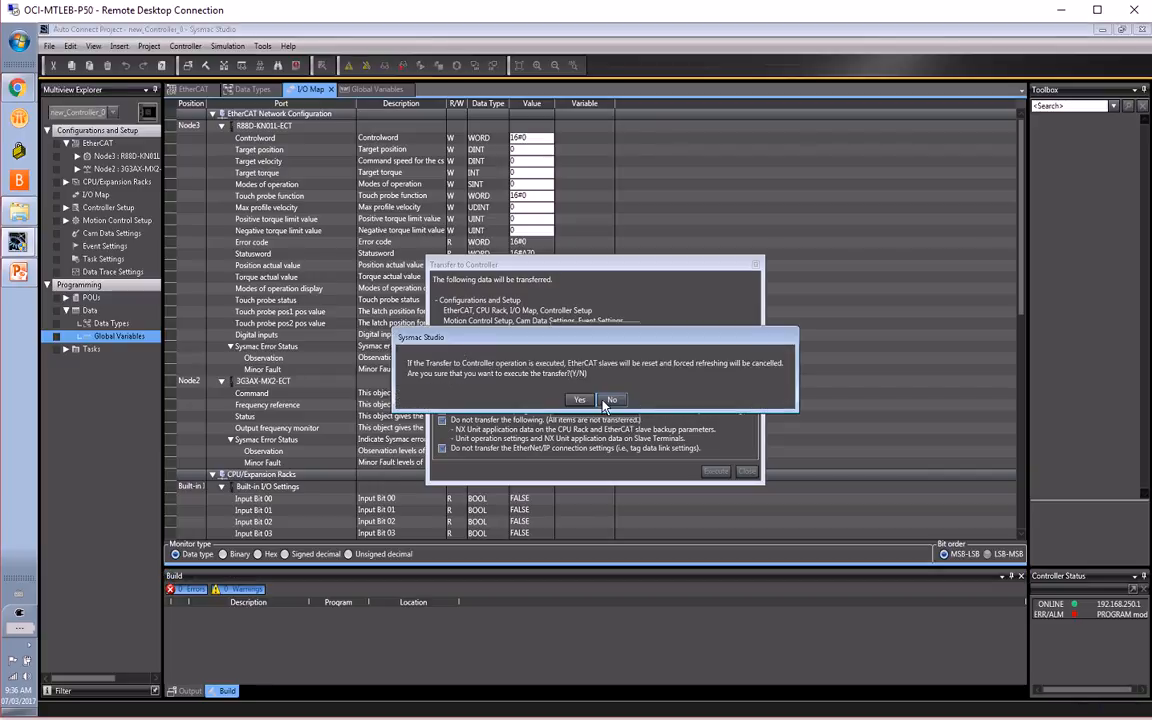
left_click(578, 400)
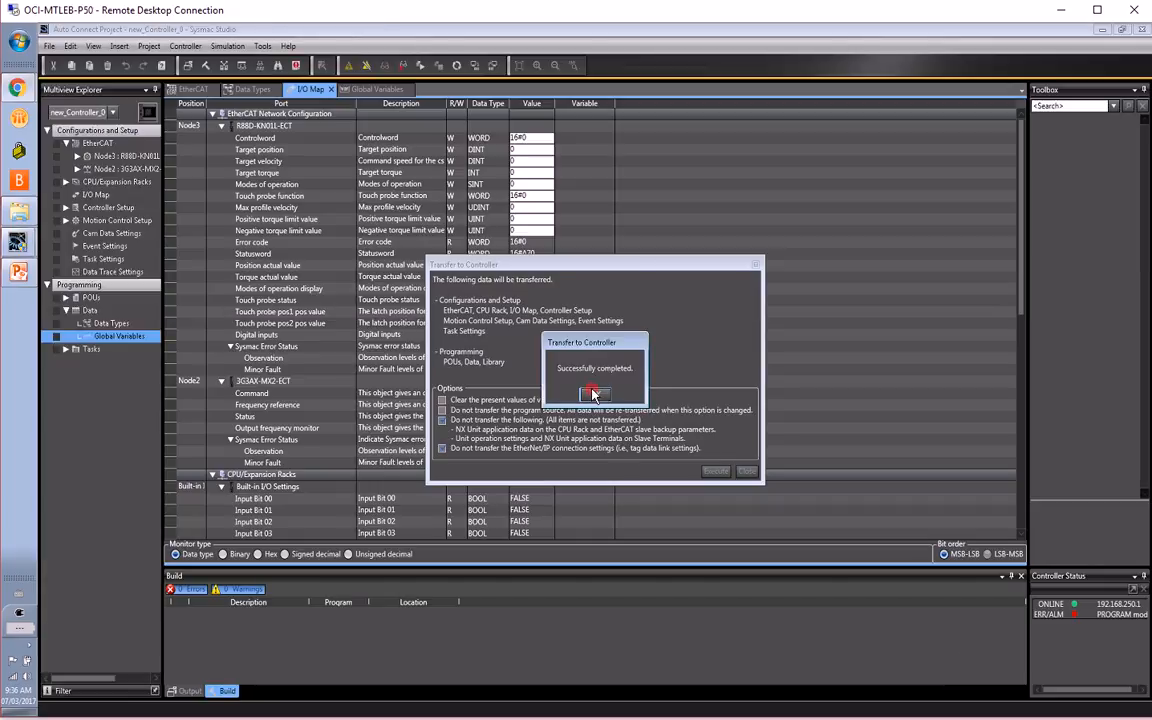
left_click(593, 394)
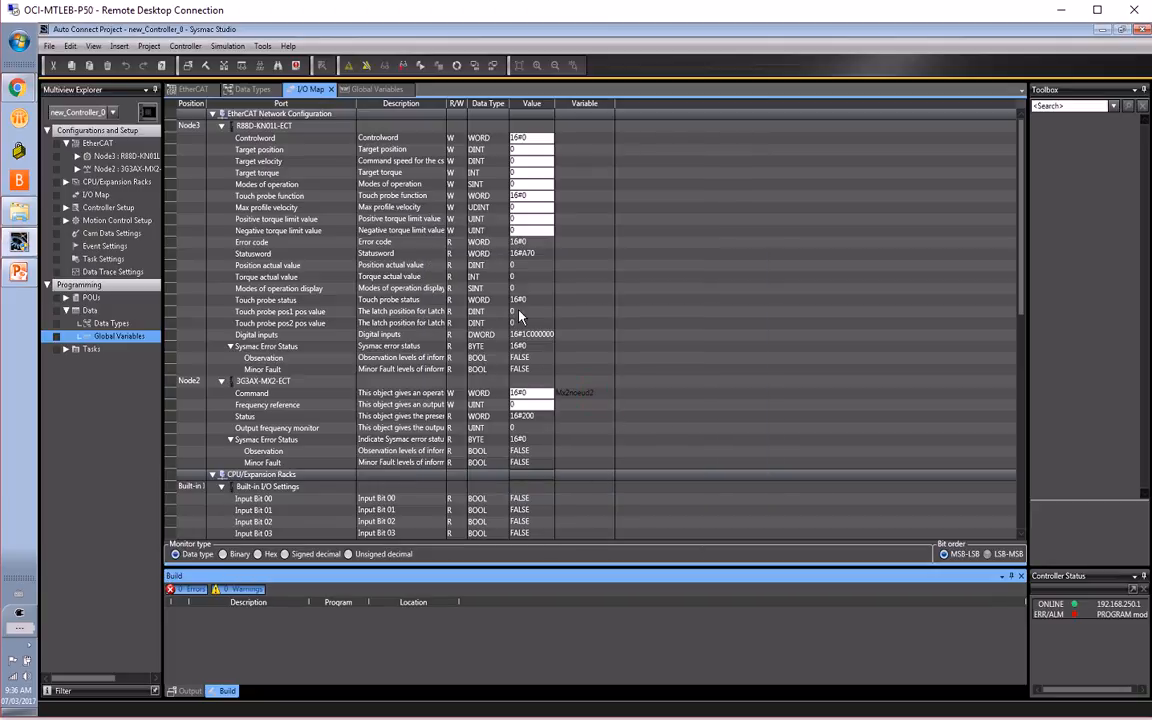
- Collapse the R88D-KN01L-ECT node in the I/O map and select the MX2 inverter's Status port
left_click(222, 127)
left_click(222, 127)
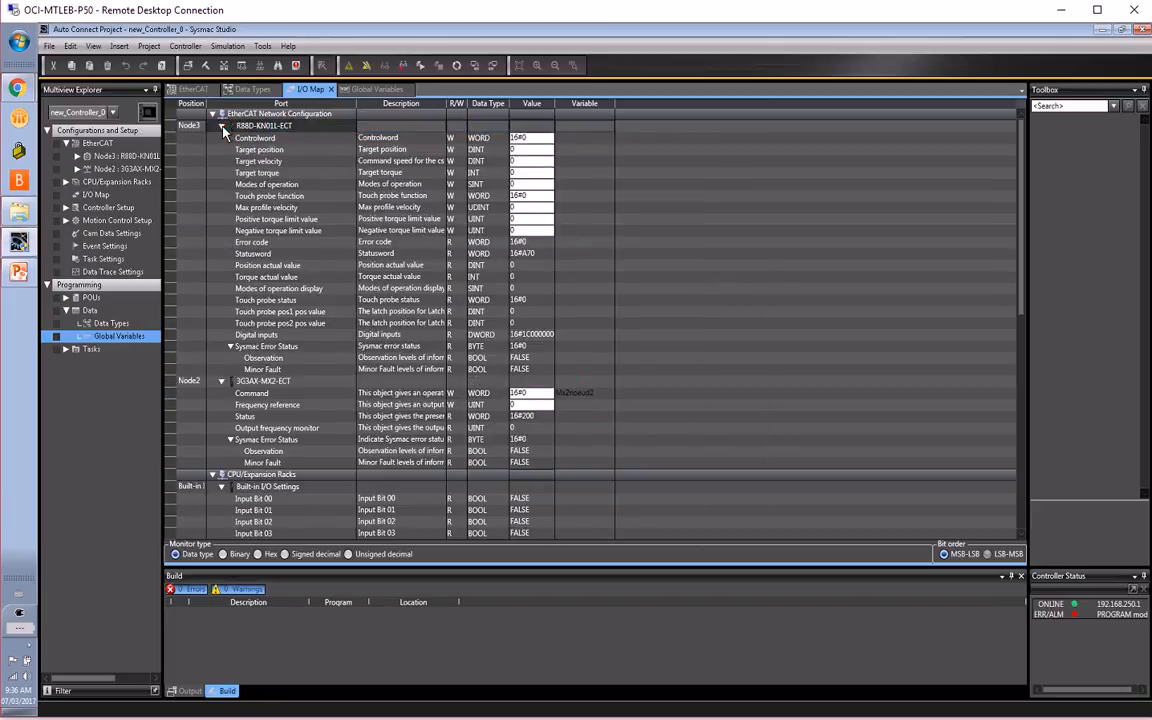
left_click(222, 127)
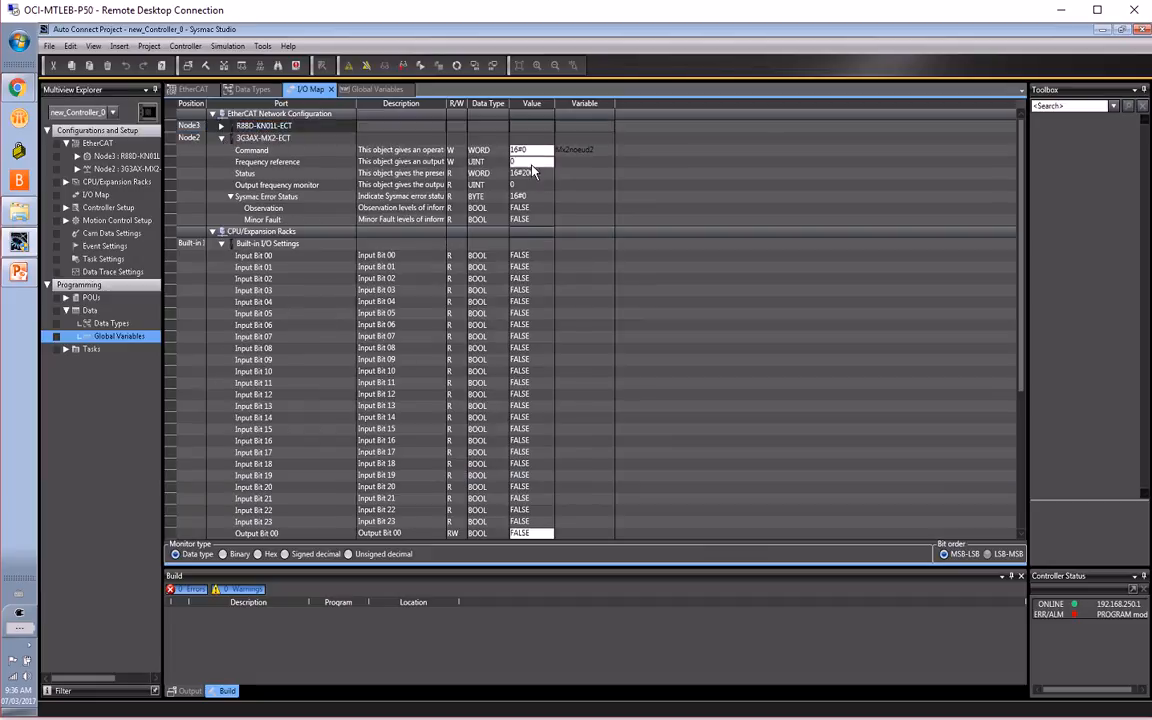
left_click(485, 172)
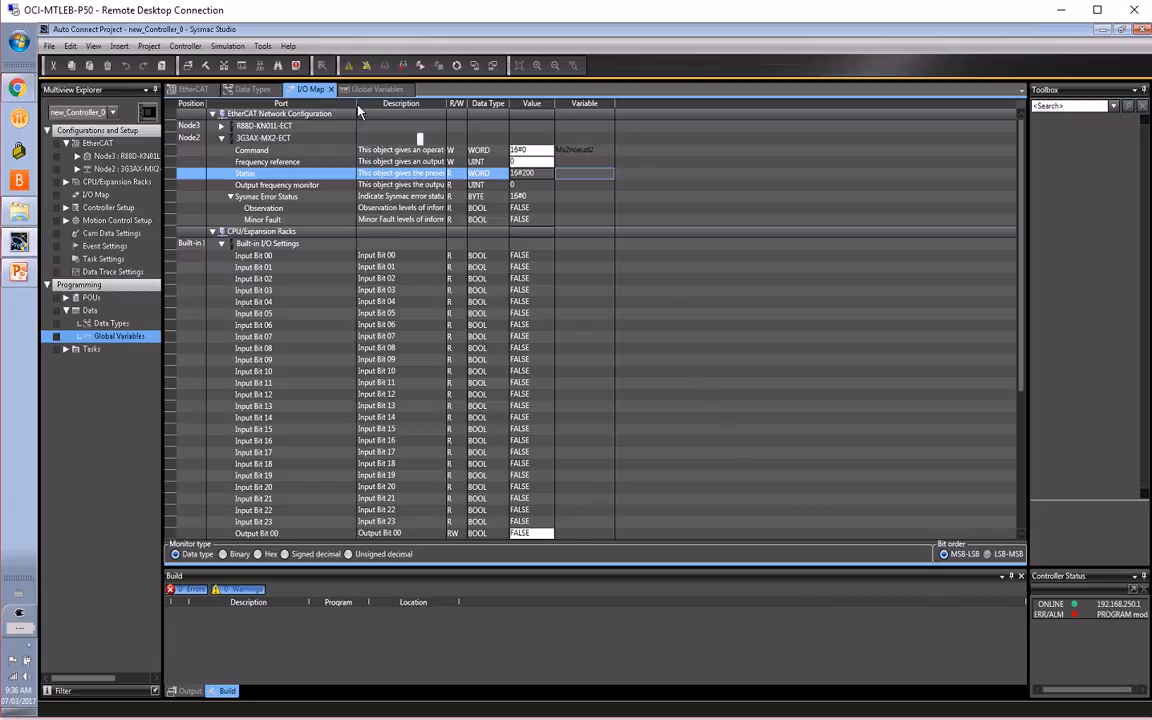
- Add the variable Mx2noeud2 to Watch1 and expand it to list its command bits
left_click(222, 65)
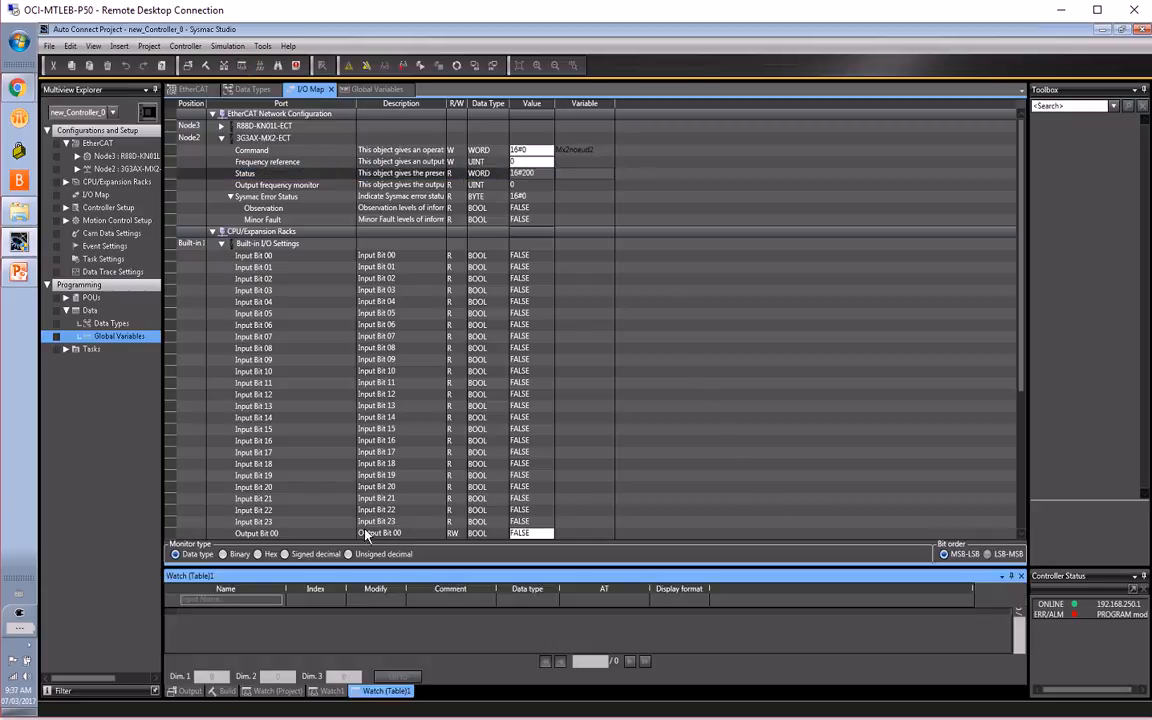
left_click(320, 690)
left_click(212, 600)
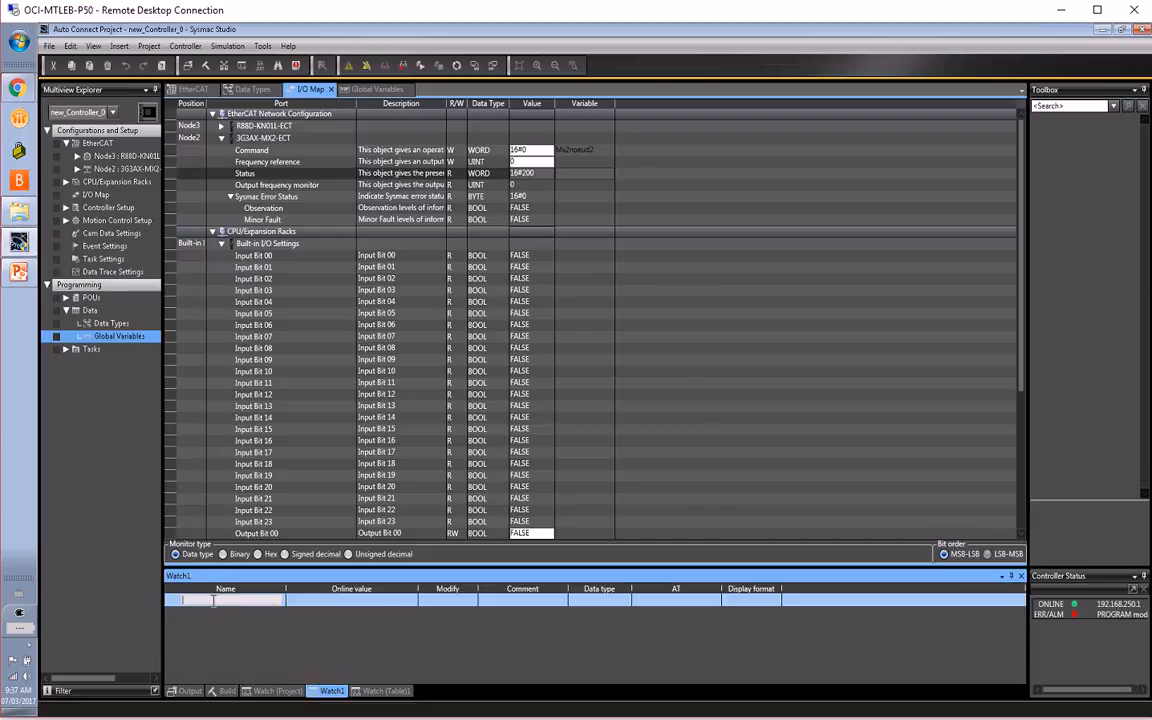
key("ctrl+v")
key("Return")
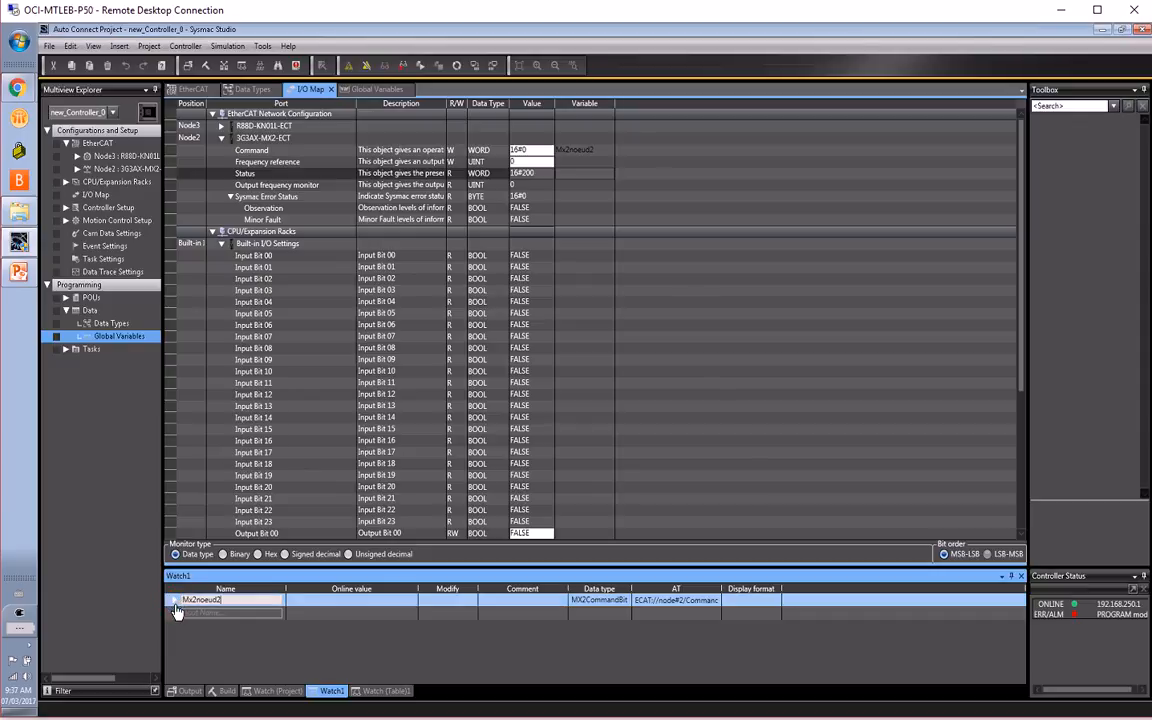
left_click(175, 601)
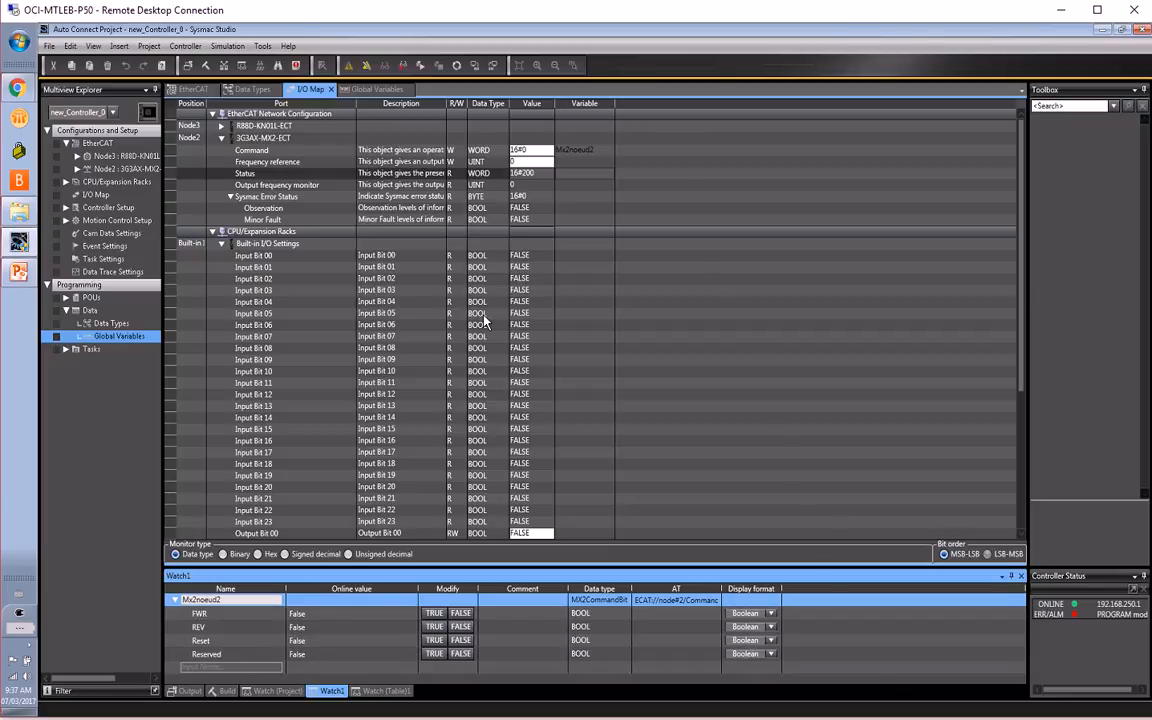
- Set the MX2 inverter's frequency reference to 1000 in the I/O map and its watched FWR bit to TRUE
left_click(520, 161)
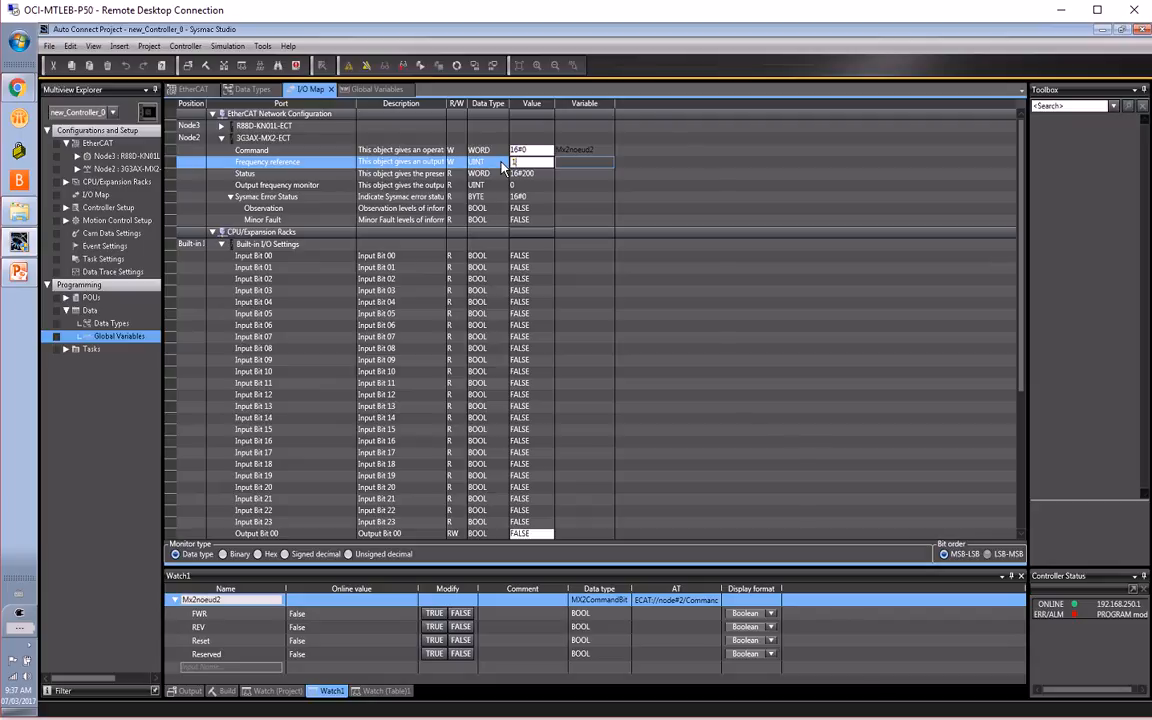
type("1000")
key("Return")
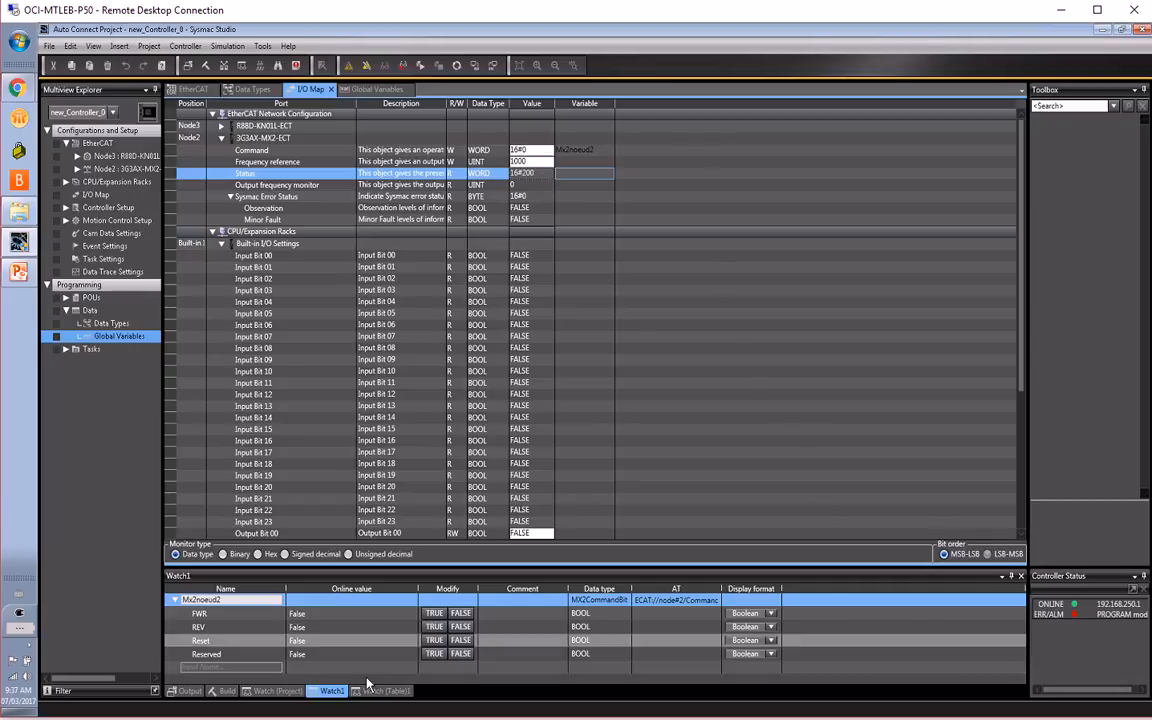
left_click(519, 187)
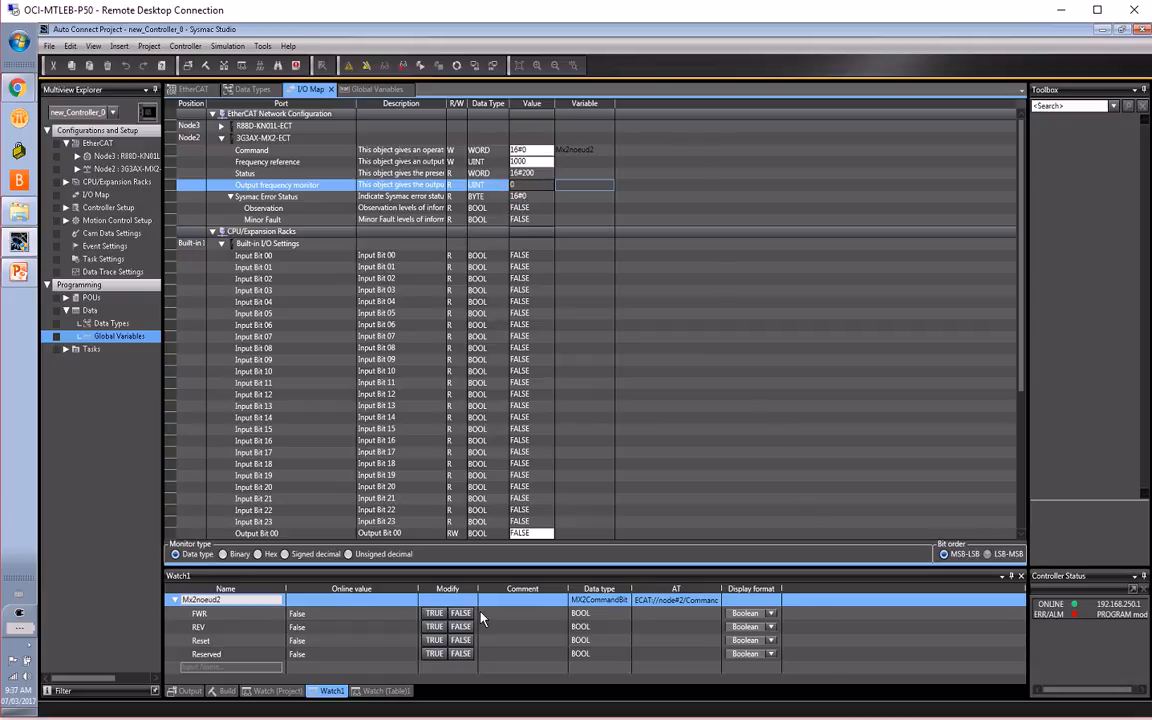
left_click(433, 614)
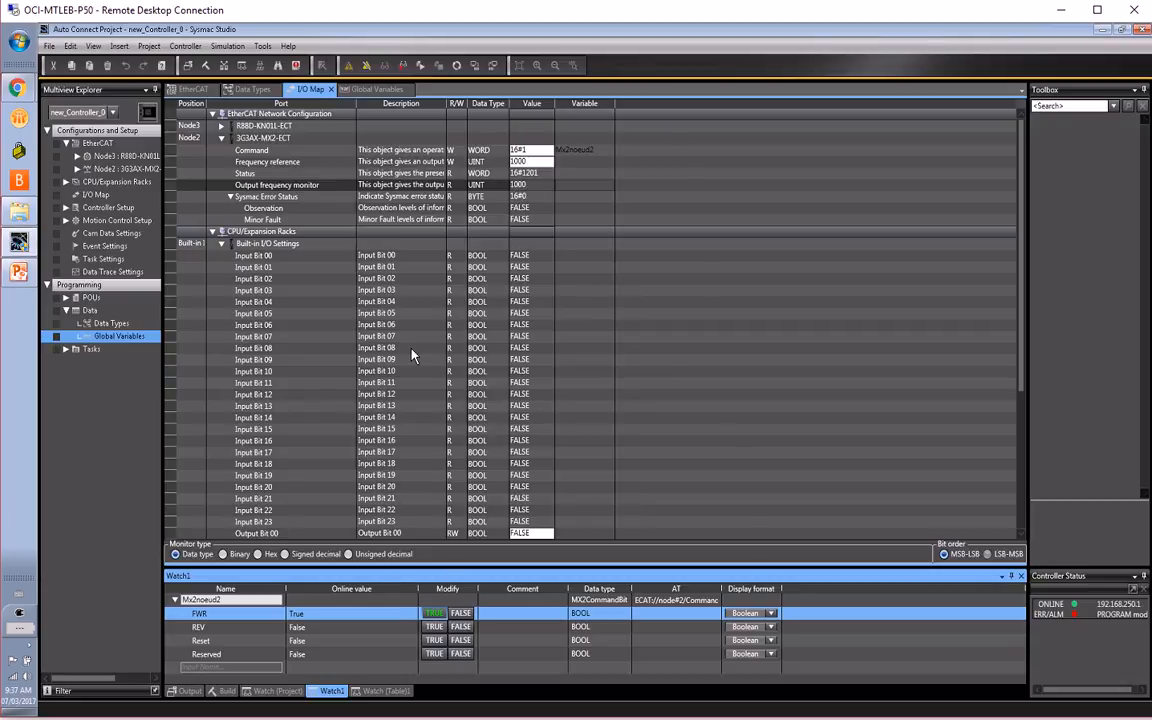
- Open the ladder section Section0 of Program0 for editing
left_click(66, 297)
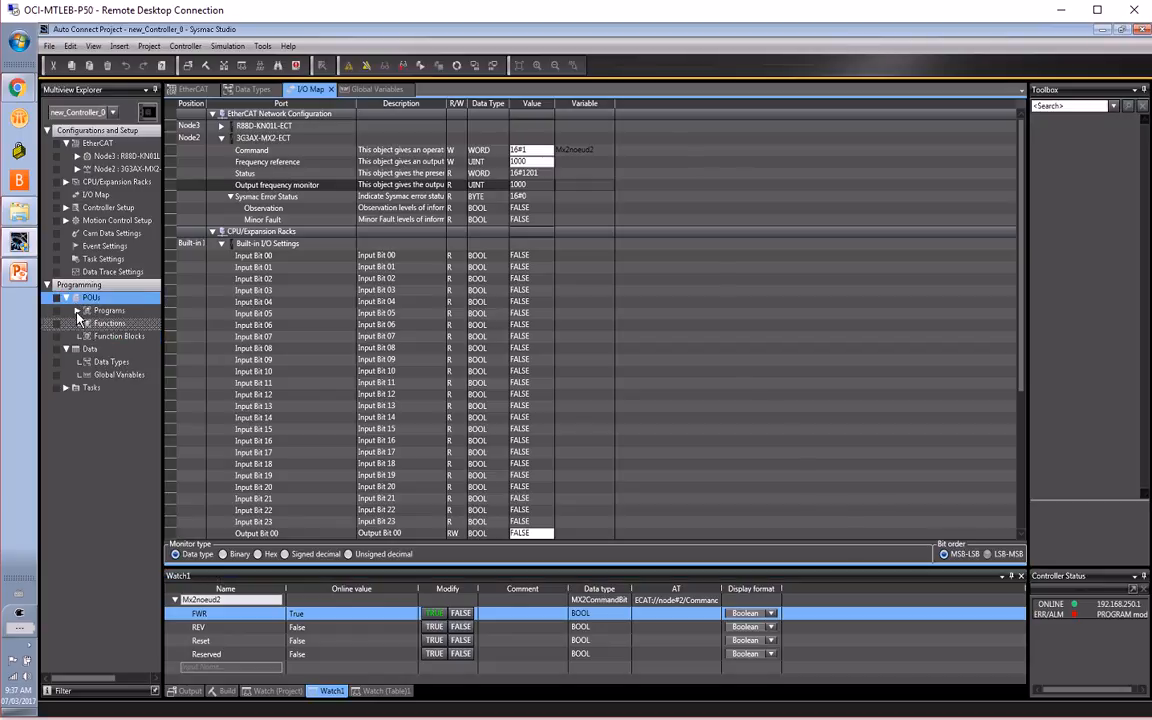
left_click(78, 311)
left_click(110, 324)
left_click(92, 324)
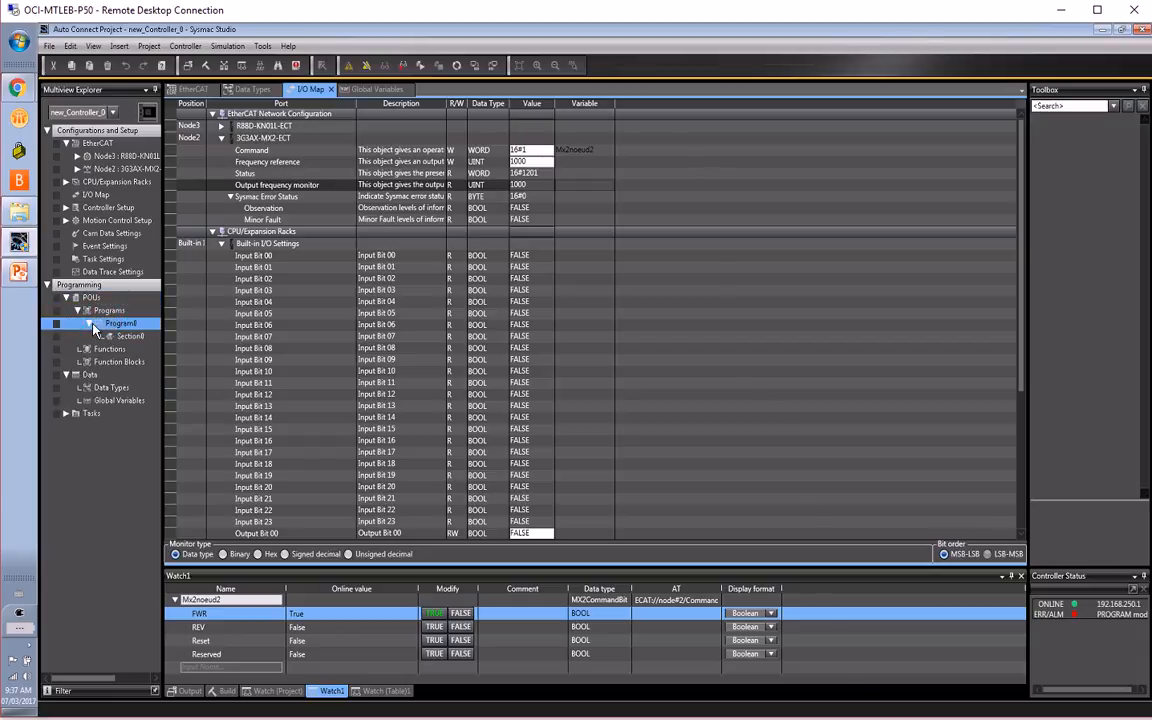
double_click(122, 336)
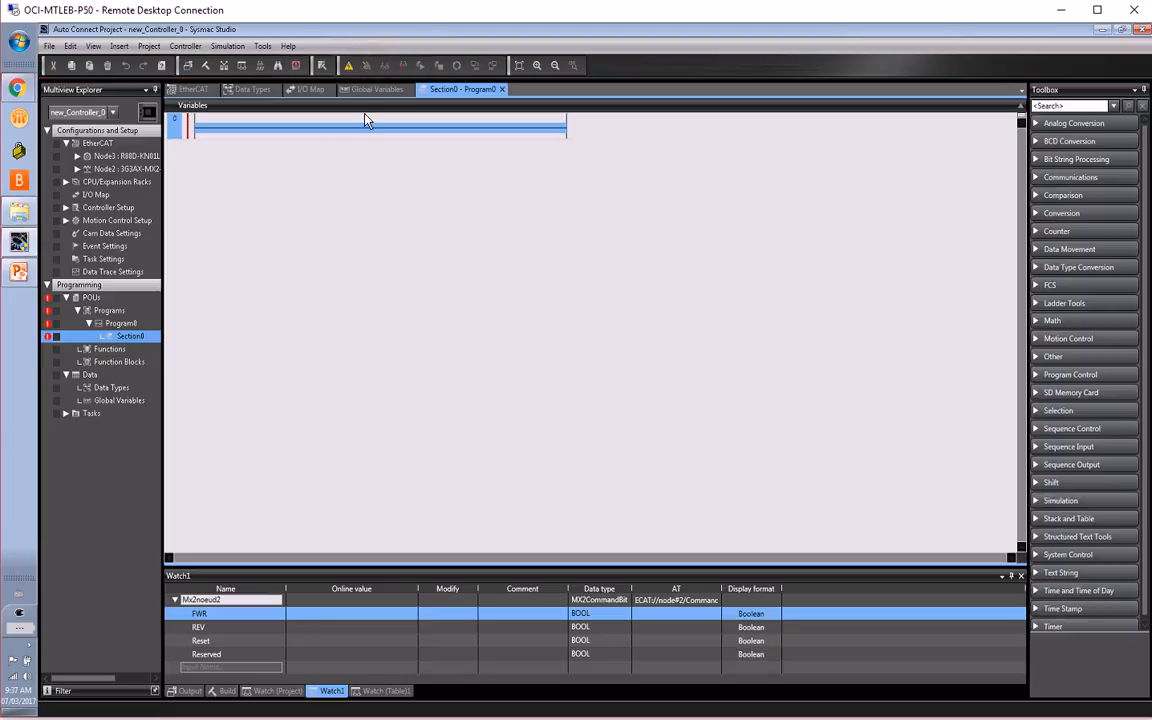
- Add an output coil to rung 0 of Section0 and assign it the variable Mx2noeud2.FWR, leaving its comment empty
left_click(325, 139)
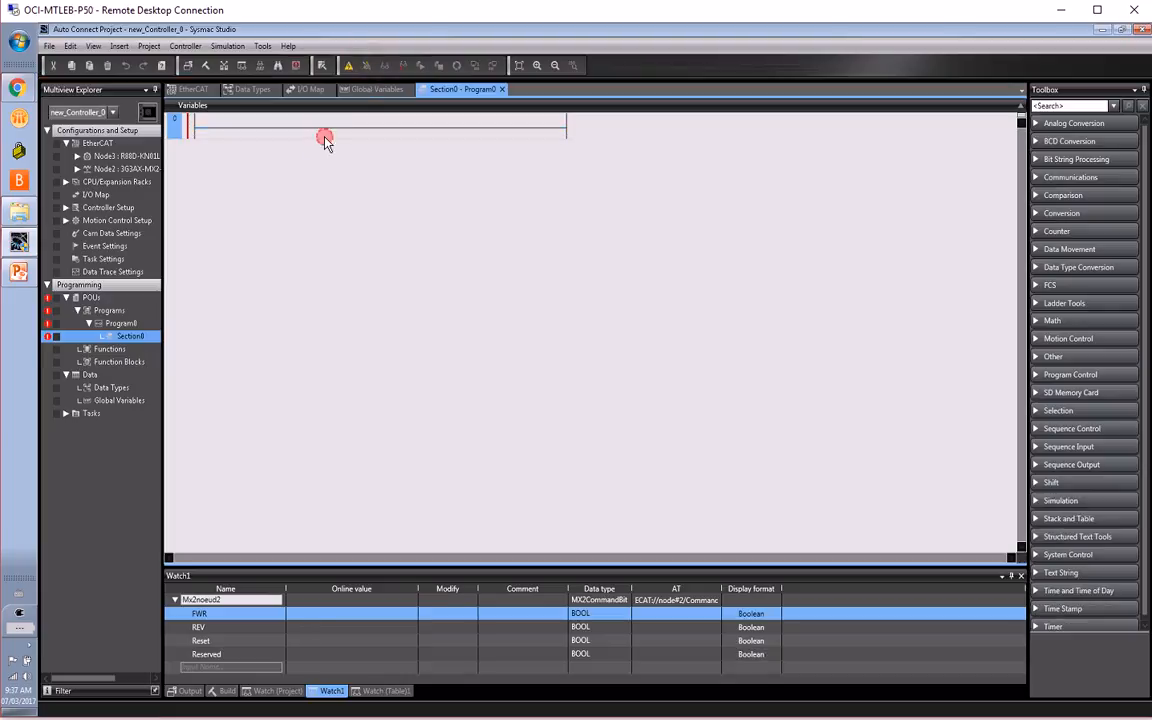
left_click(540, 132)
key("o")
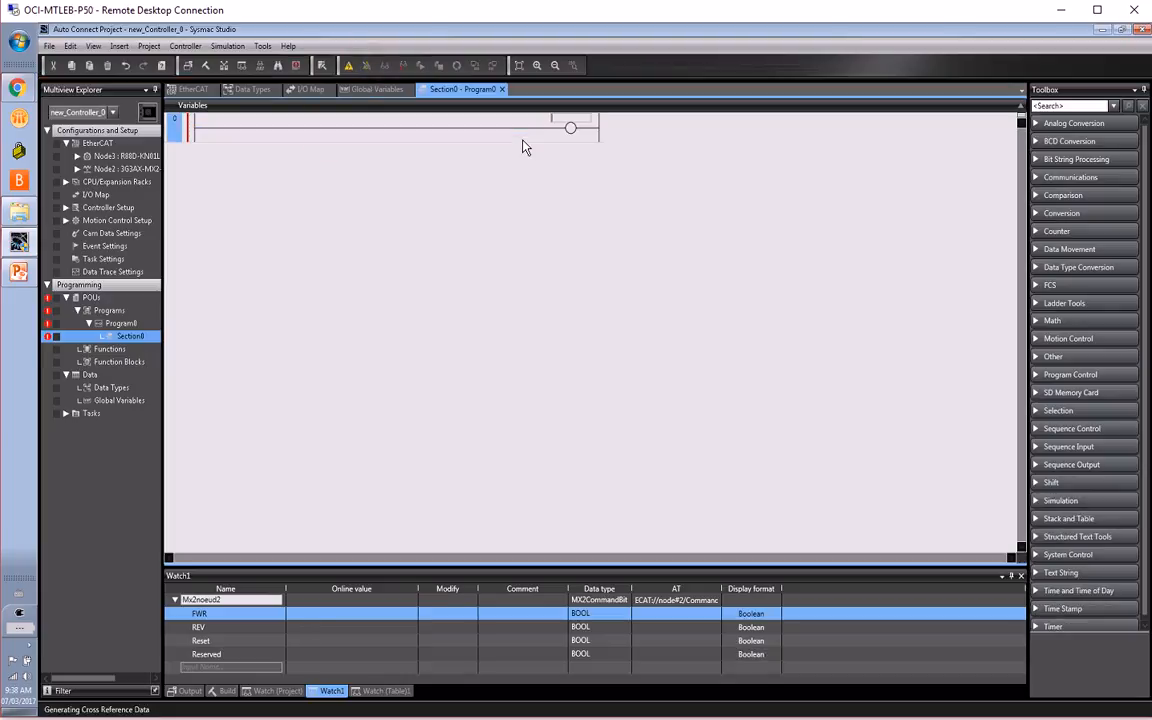
type("M")
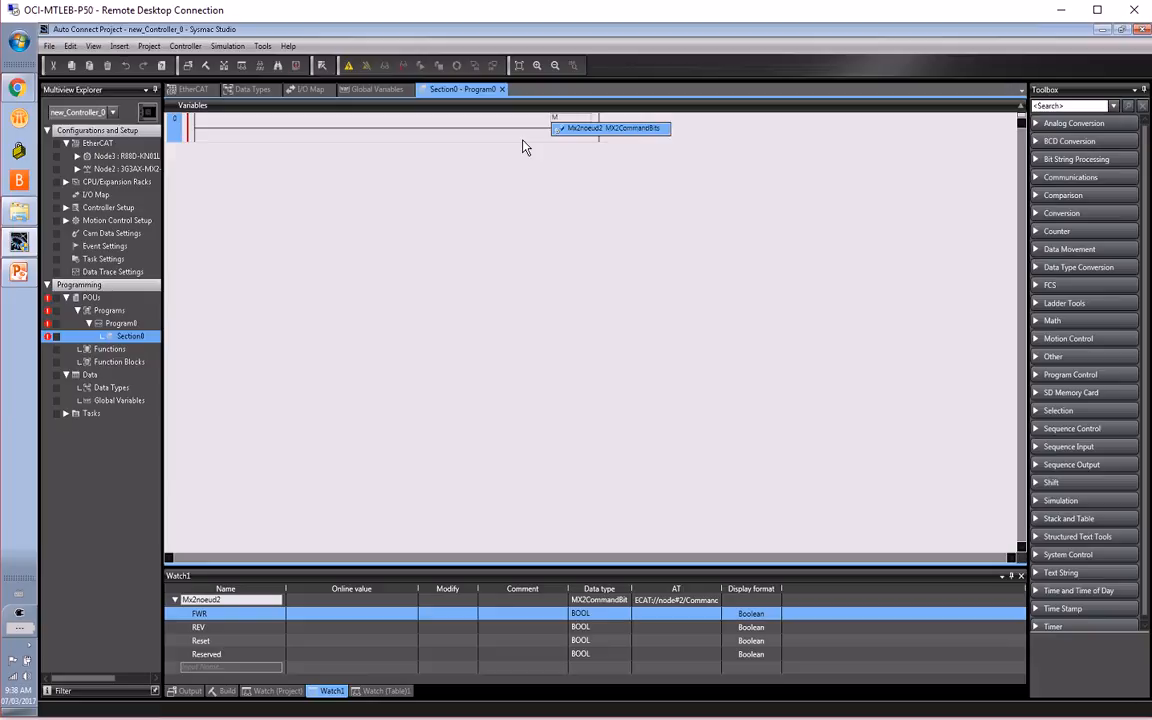
type("x2noeud2.")
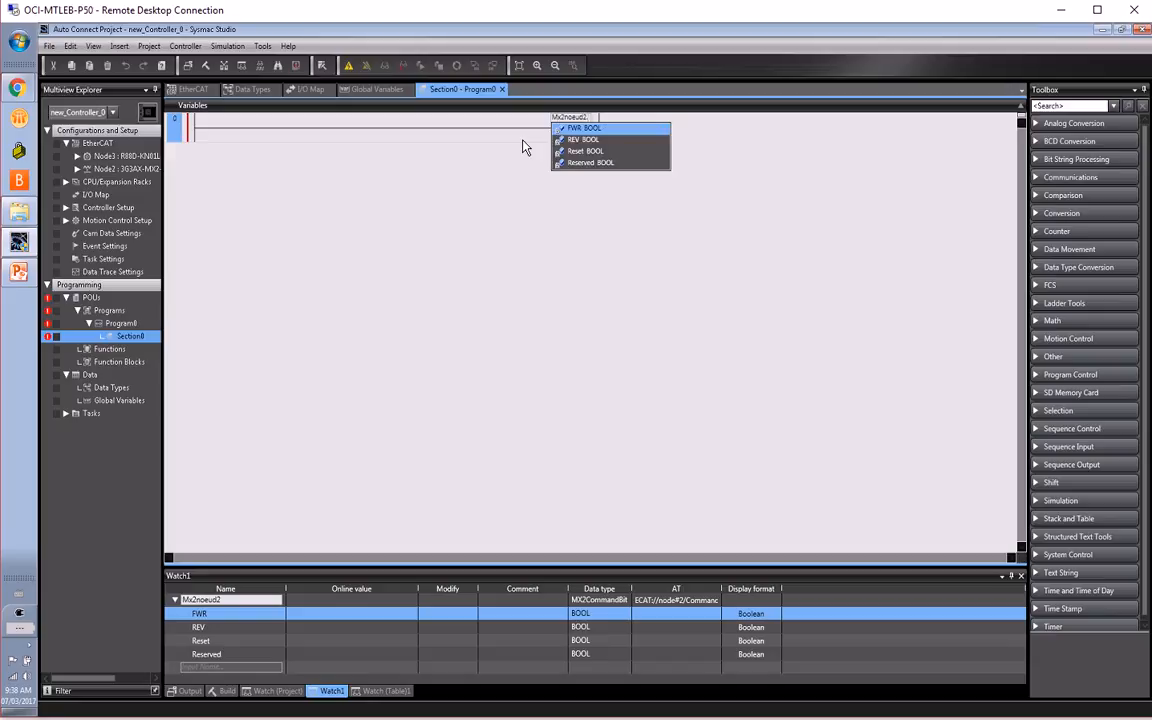
key("Return")
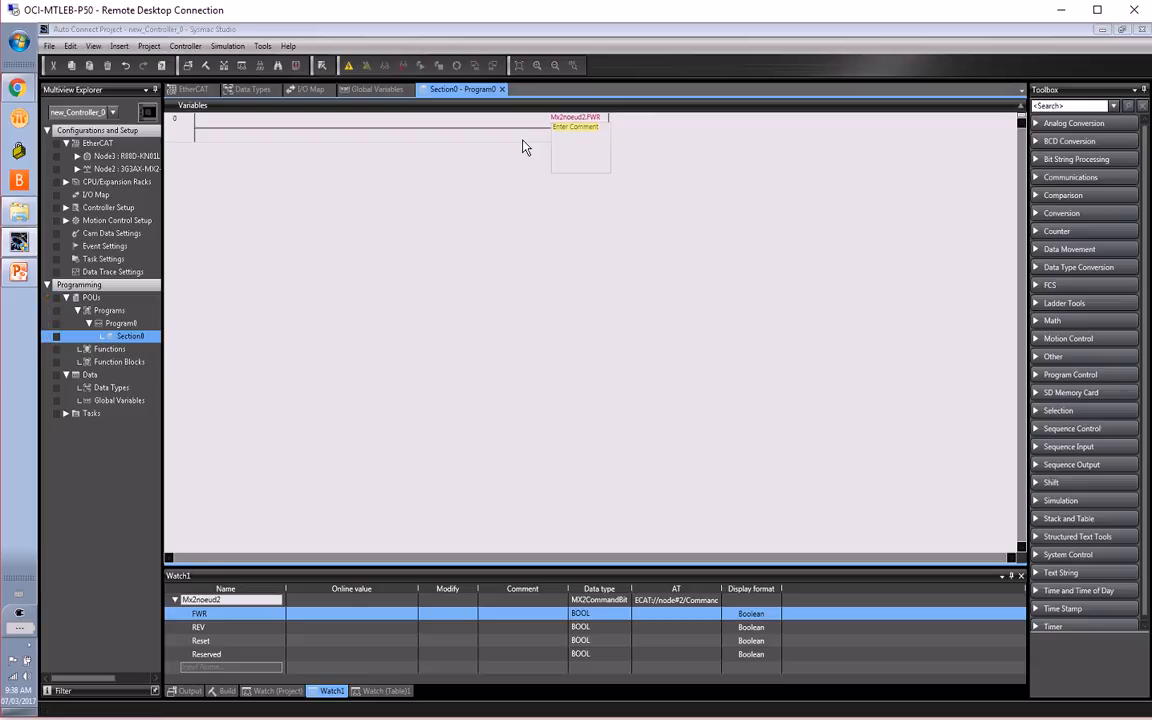
left_click(524, 148)
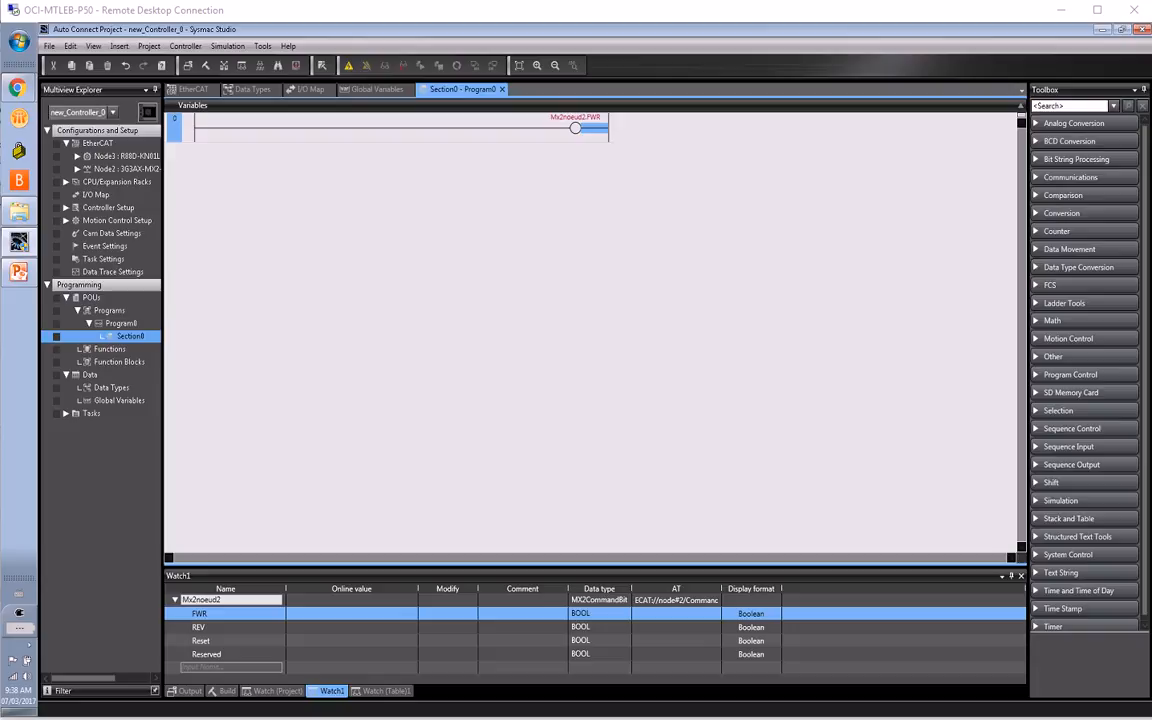
right_click(1036, 713)
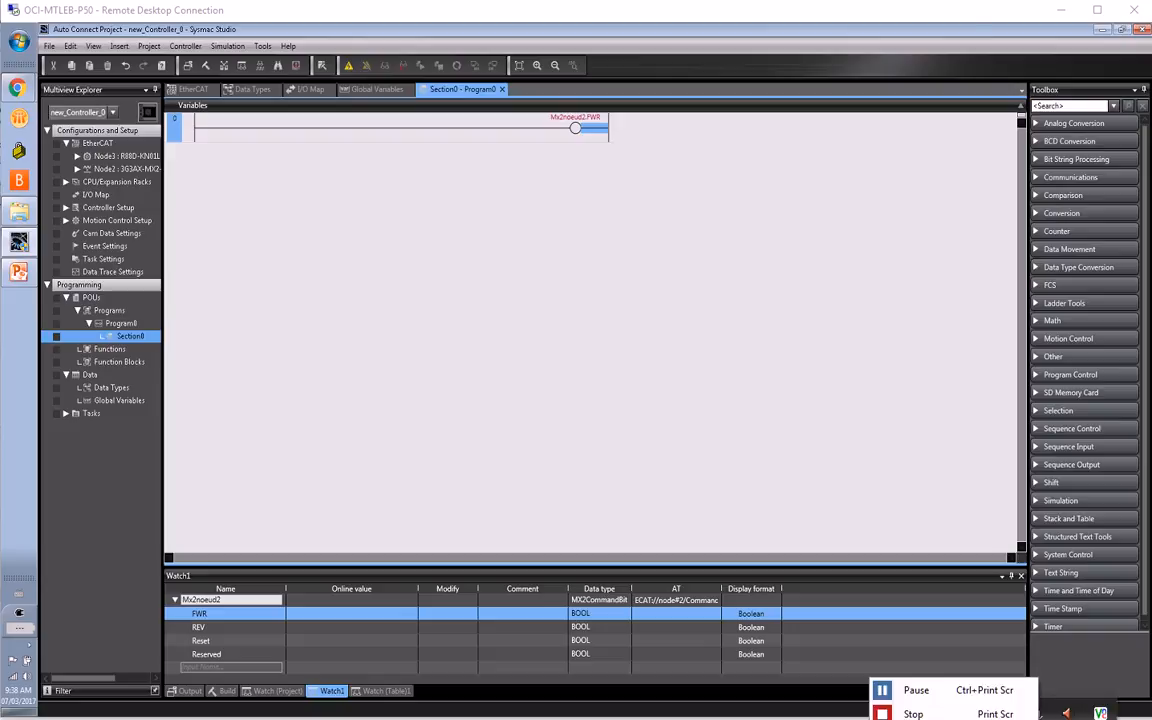